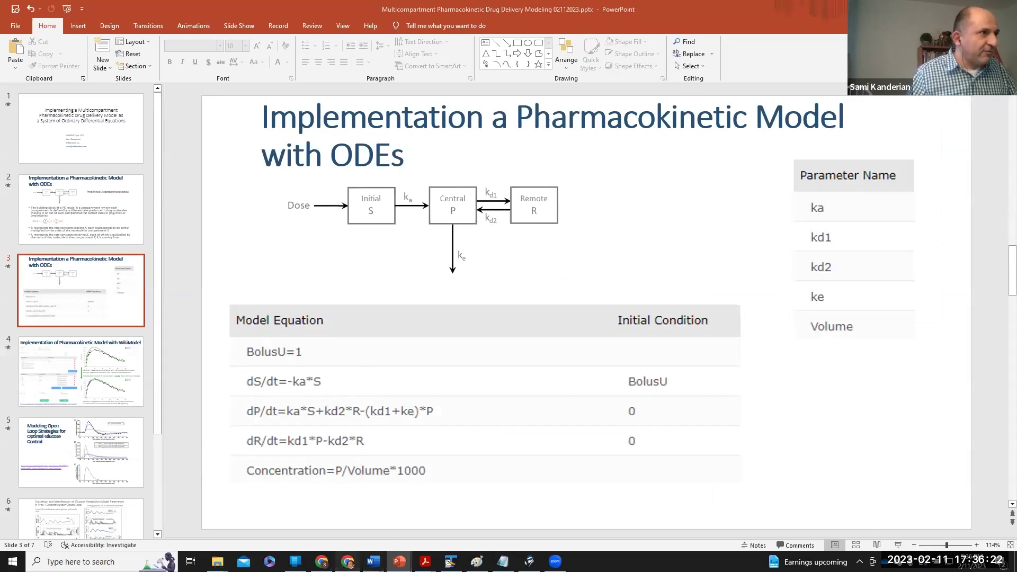
Switch to the WikiModel browser and bring up the Three Compartment Bolus Response workspace
click(347, 563)
click(60, 11)
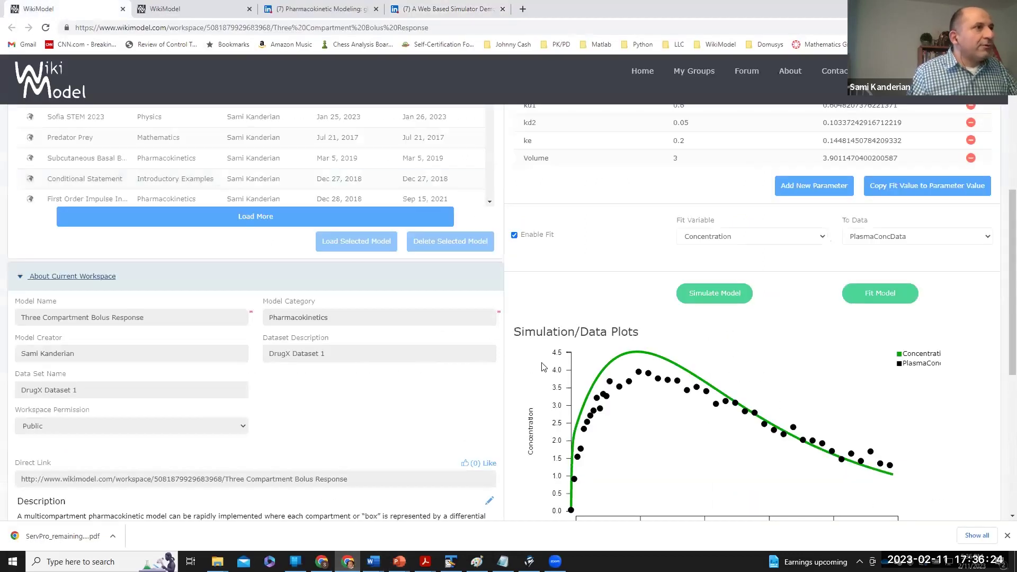
scroll(537, 367, up, 3)
scroll(432, 371, up, 2)
scroll(432, 371, down, 4)
scroll(604, 269, up, 2)
scroll(604, 270, up, 1)
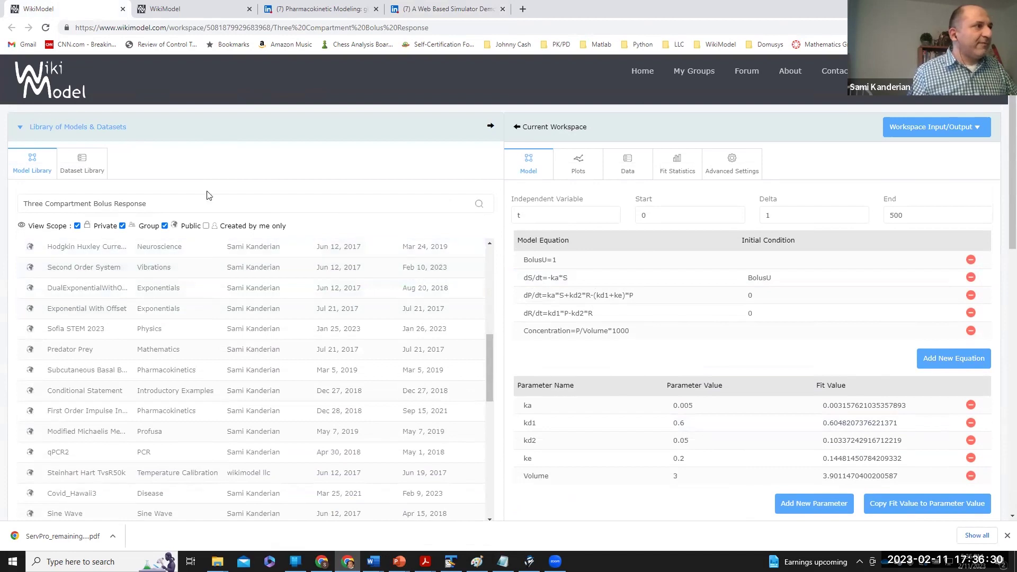
scroll(170, 295, down, 3)
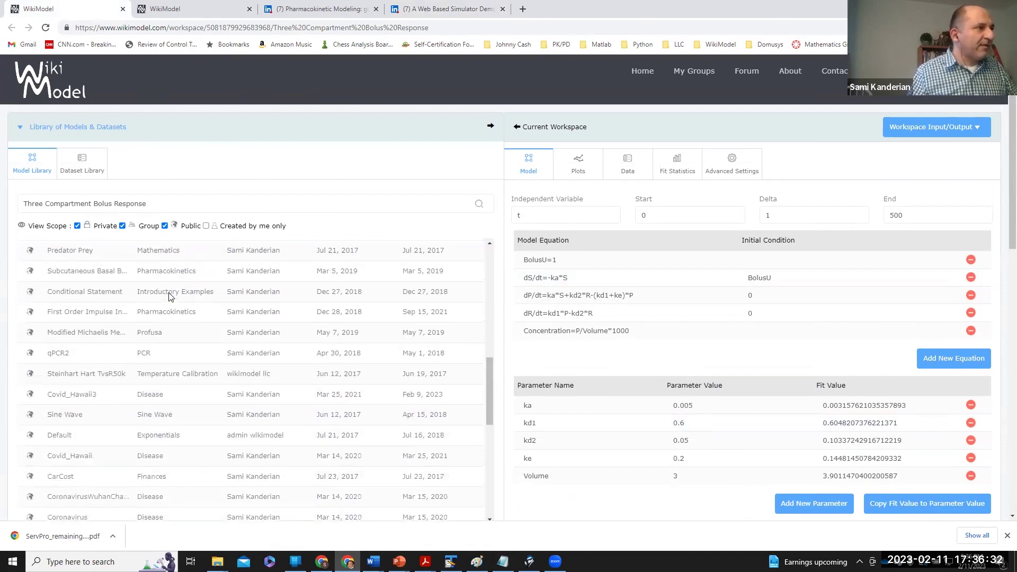
scroll(170, 294, down, 2)
scroll(170, 295, down, 2)
scroll(170, 294, down, 2)
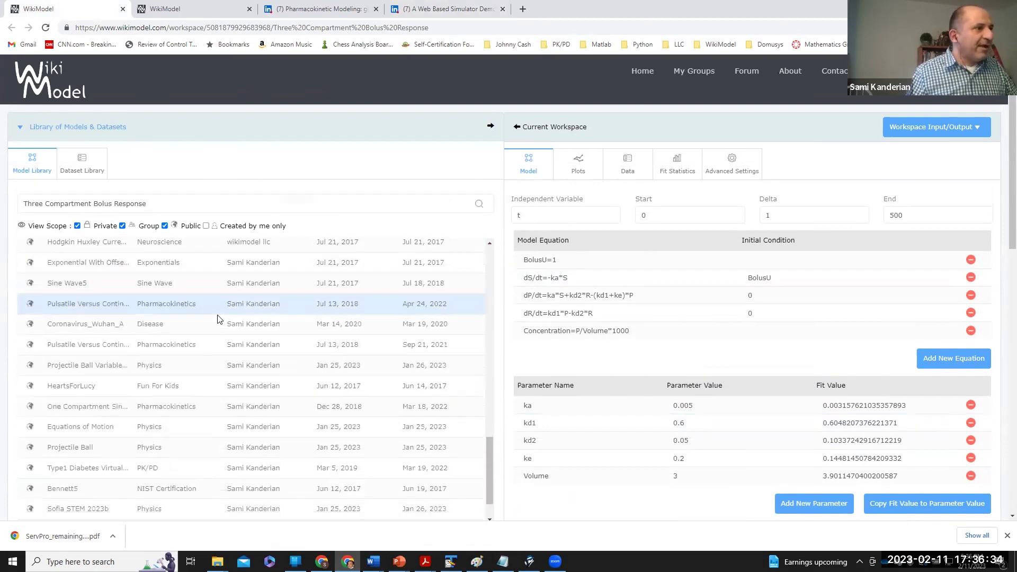
scroll(221, 319, up, 3)
scroll(239, 310, up, 3)
scroll(265, 282, up, 3)
scroll(265, 282, up, 3)
scroll(265, 283, up, 3)
scroll(264, 281, up, 3)
scroll(264, 280, up, 2)
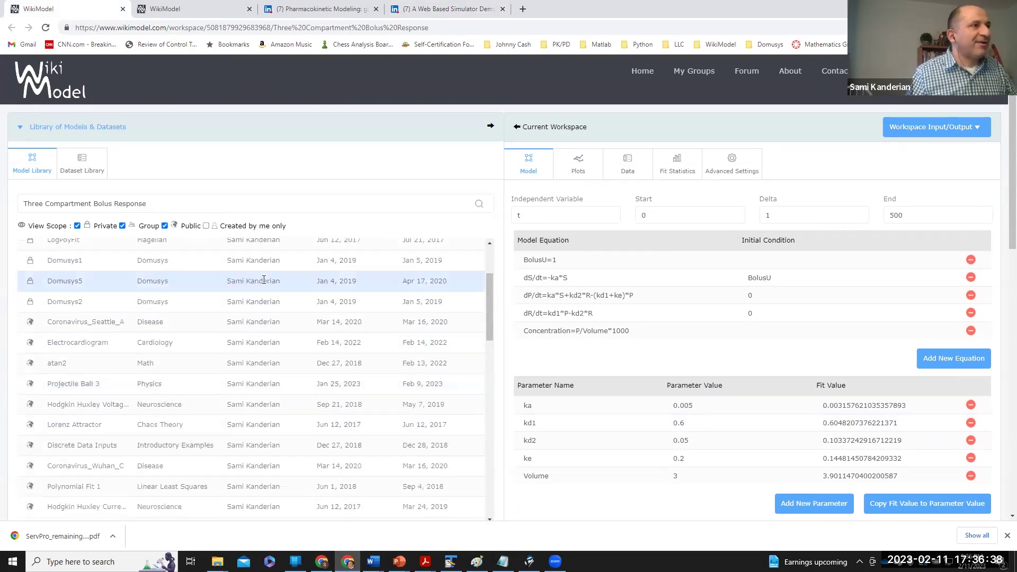
scroll(264, 281, up, 3)
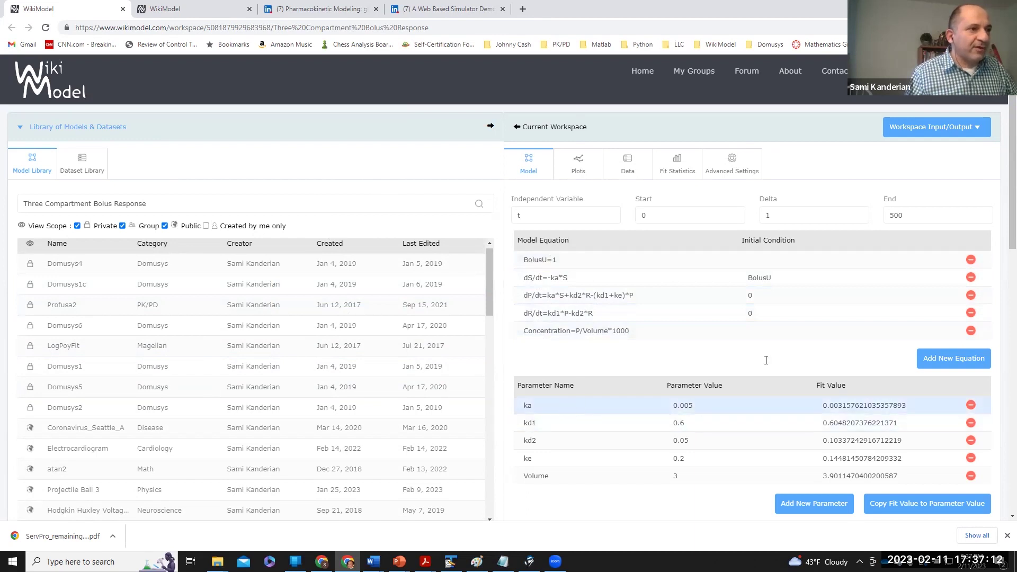
scroll(567, 409, down, 1)
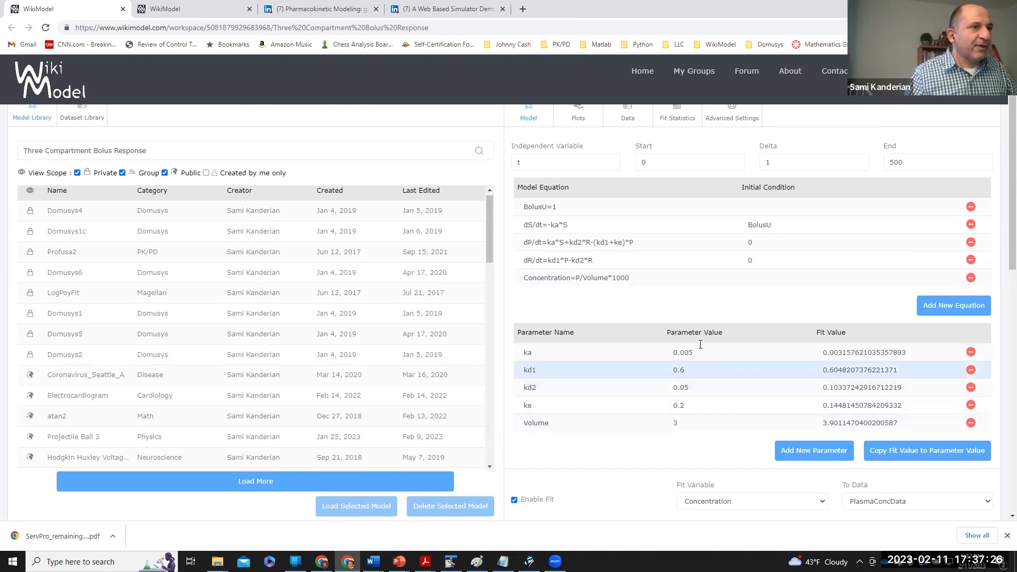
scroll(690, 346, down, 3)
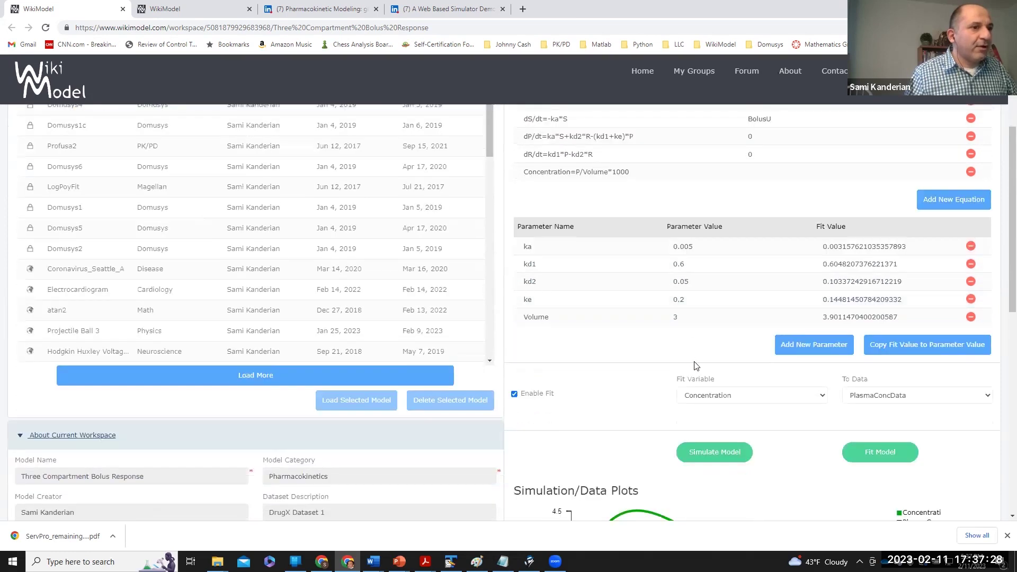
Simulate the three-compartment model to overlay its concentration curve on the plasma data
click(711, 451)
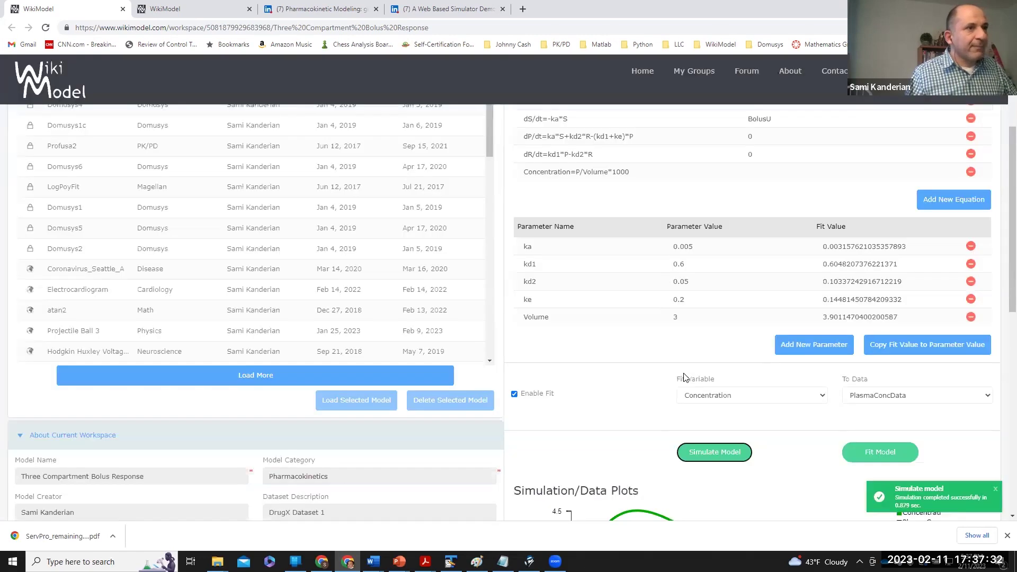
scroll(684, 378, down, 1)
scroll(684, 376, down, 5)
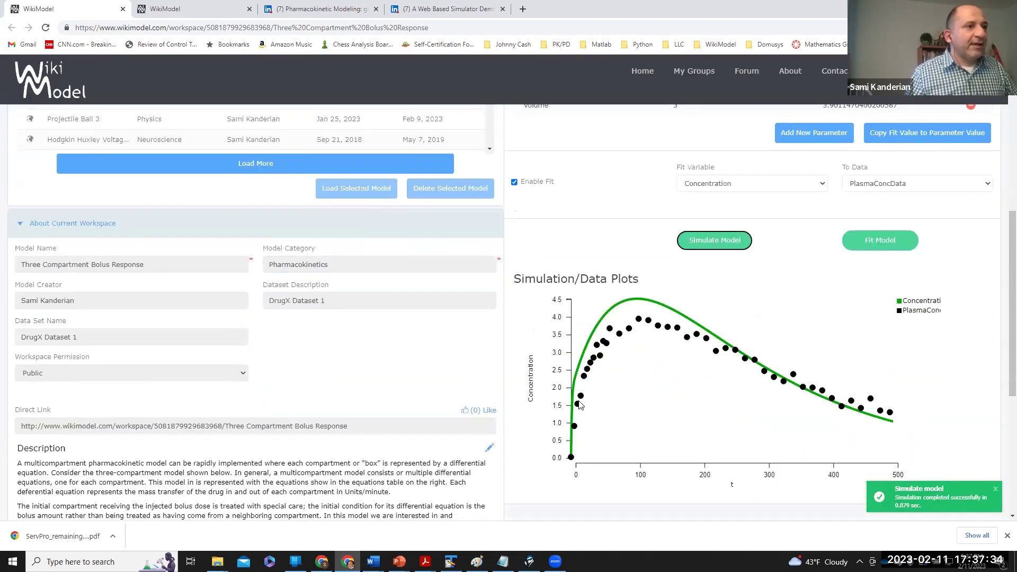
scroll(571, 384, up, 1)
scroll(603, 404, up, 2)
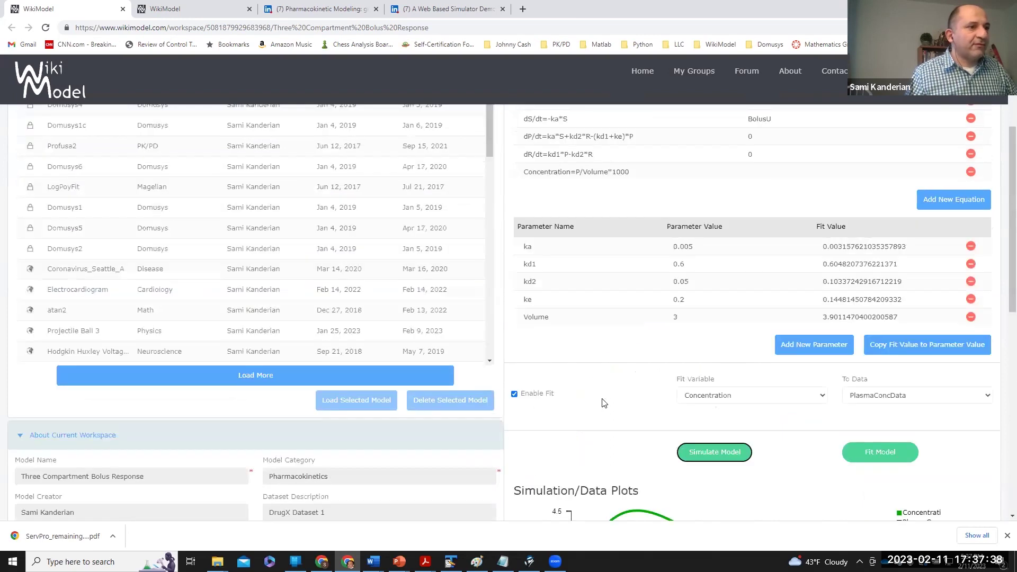
scroll(602, 402, down, 2)
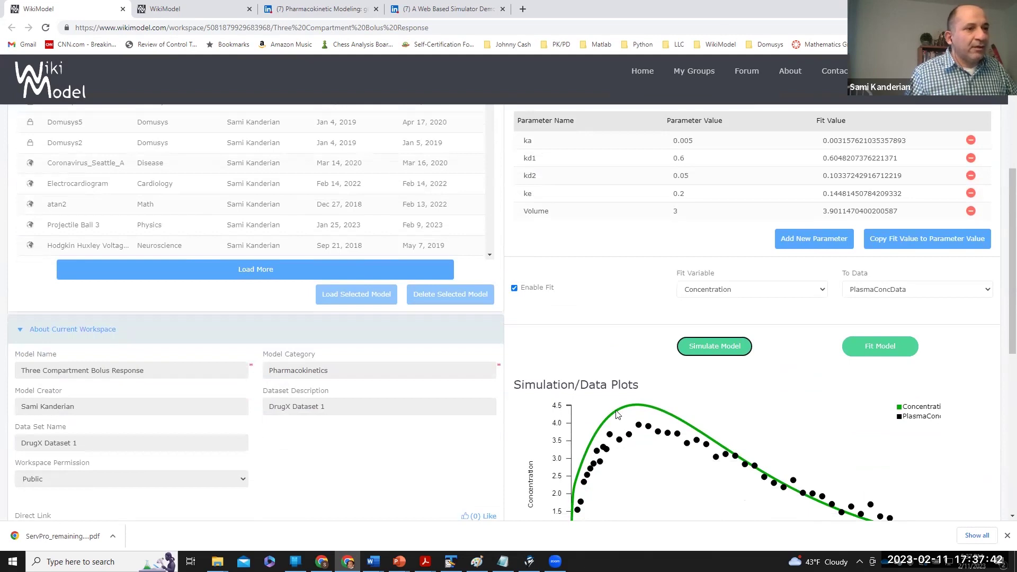
scroll(747, 441, up, 2)
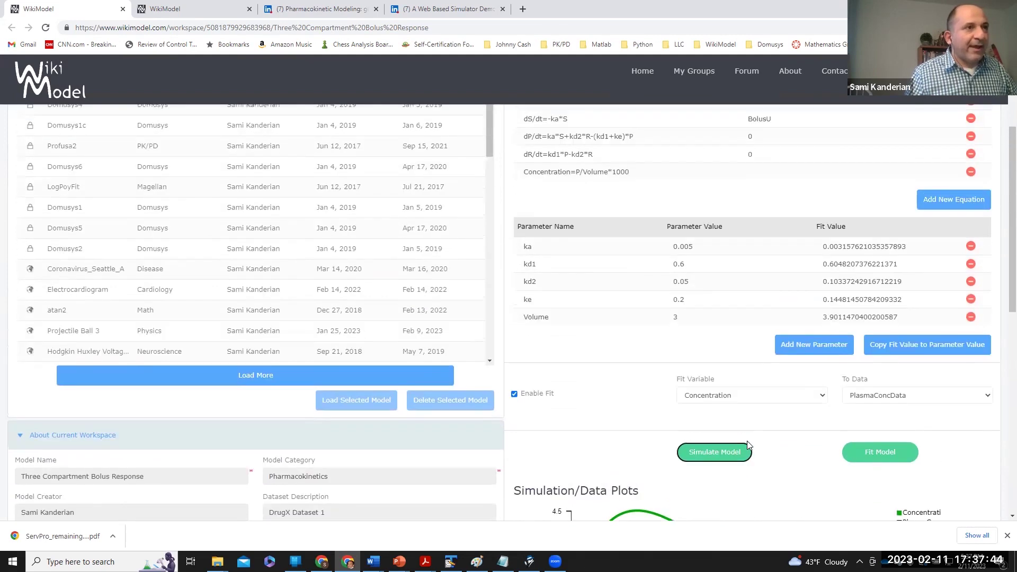
scroll(747, 441, down, 2)
scroll(736, 450, down, 1)
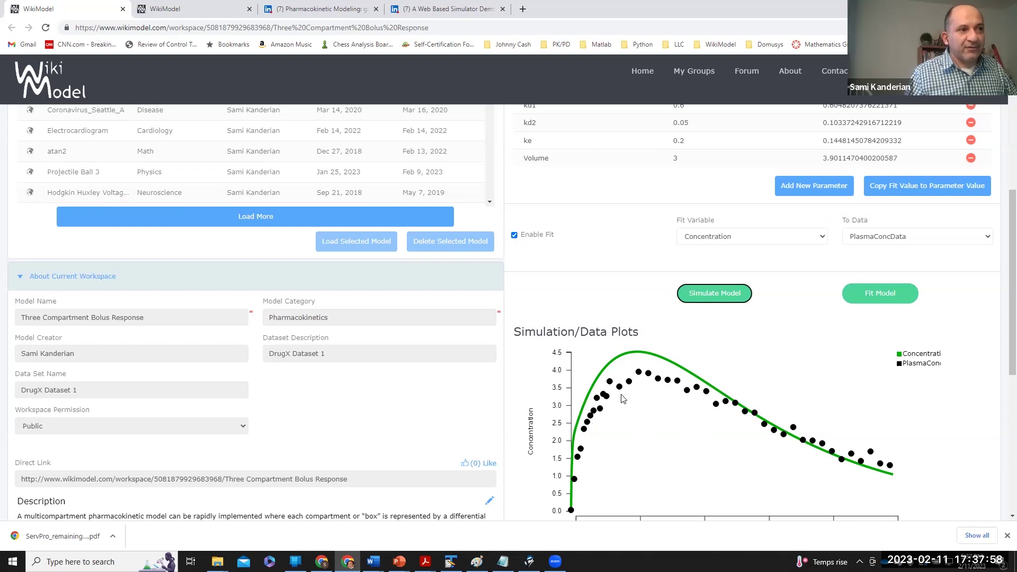
scroll(731, 469, down, 2)
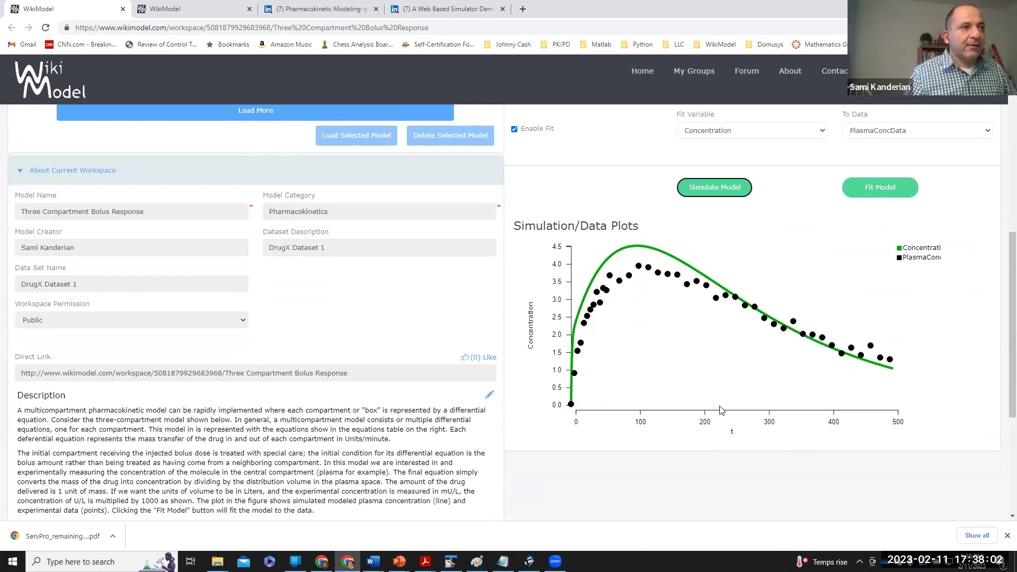
scroll(708, 412, up, 1)
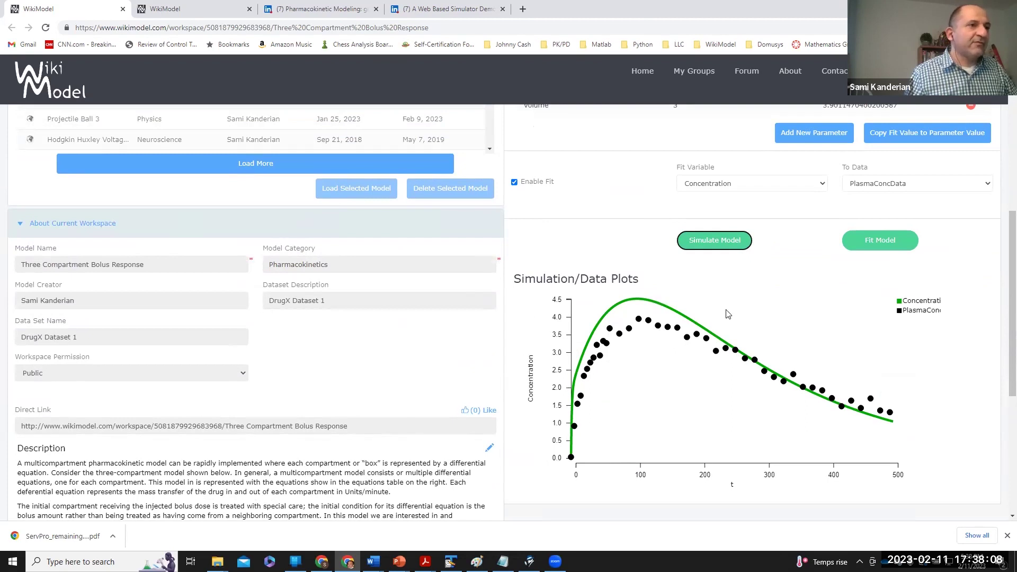
scroll(667, 350, up, 1)
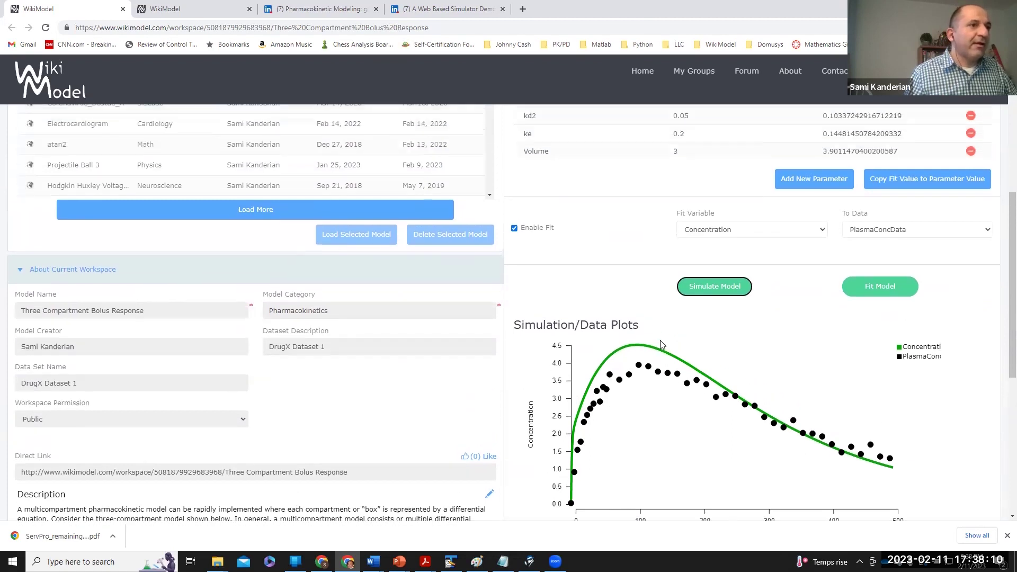
scroll(670, 360, up, 1)
scroll(674, 368, down, 2)
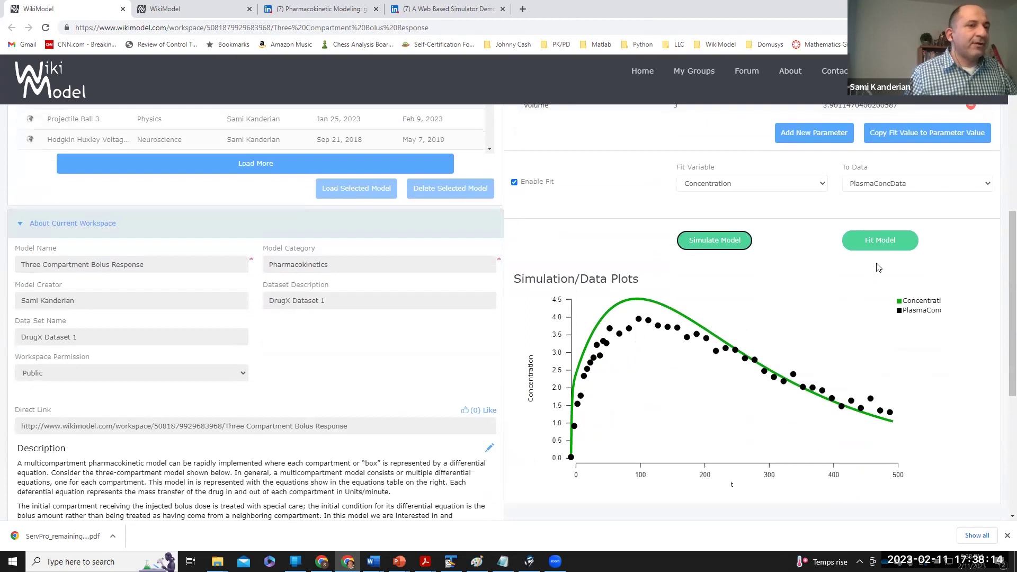
click(880, 243)
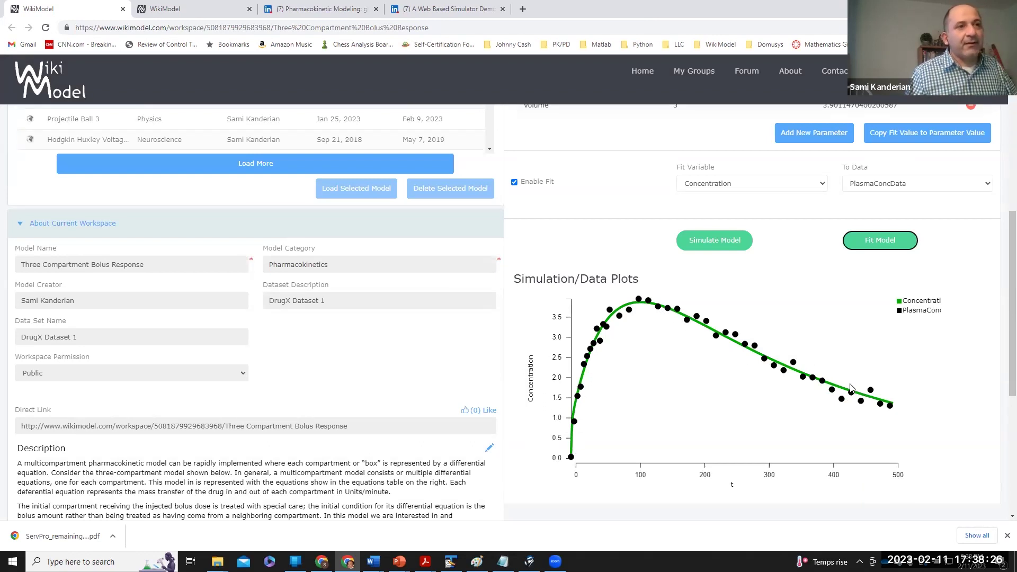
scroll(855, 390, up, 1)
scroll(780, 365, up, 1)
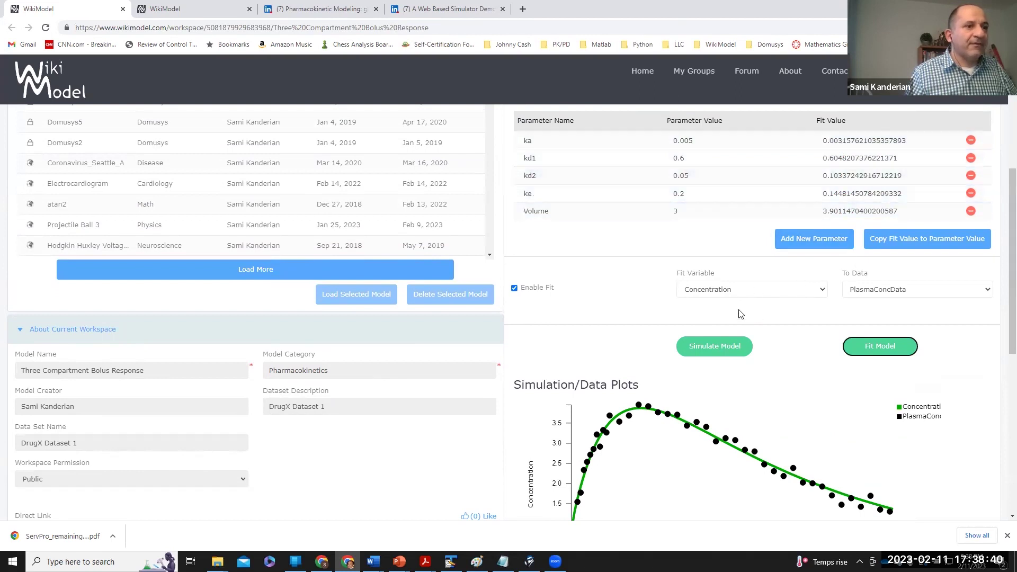
scroll(739, 314, down, 2)
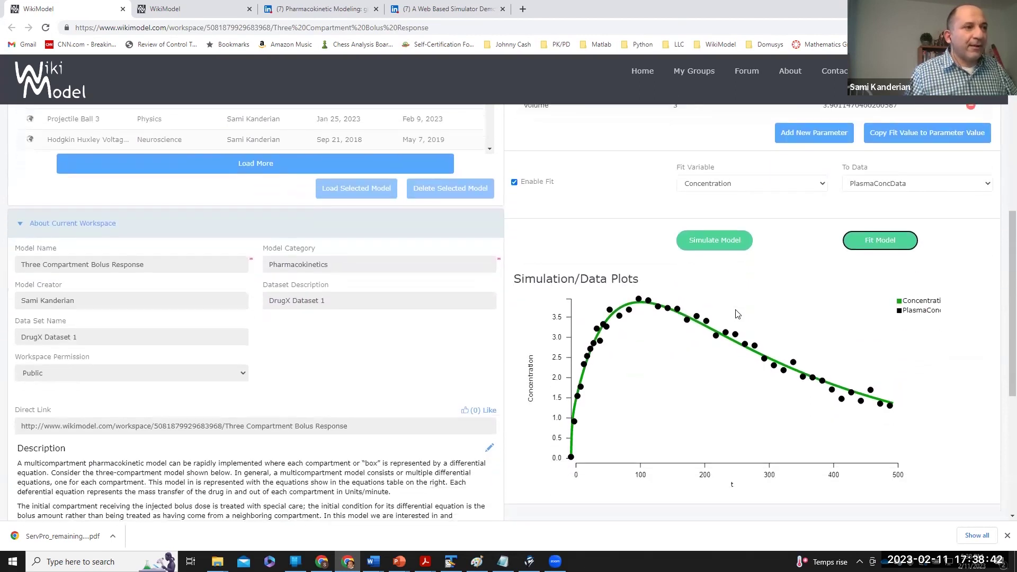
scroll(710, 312, down, 1)
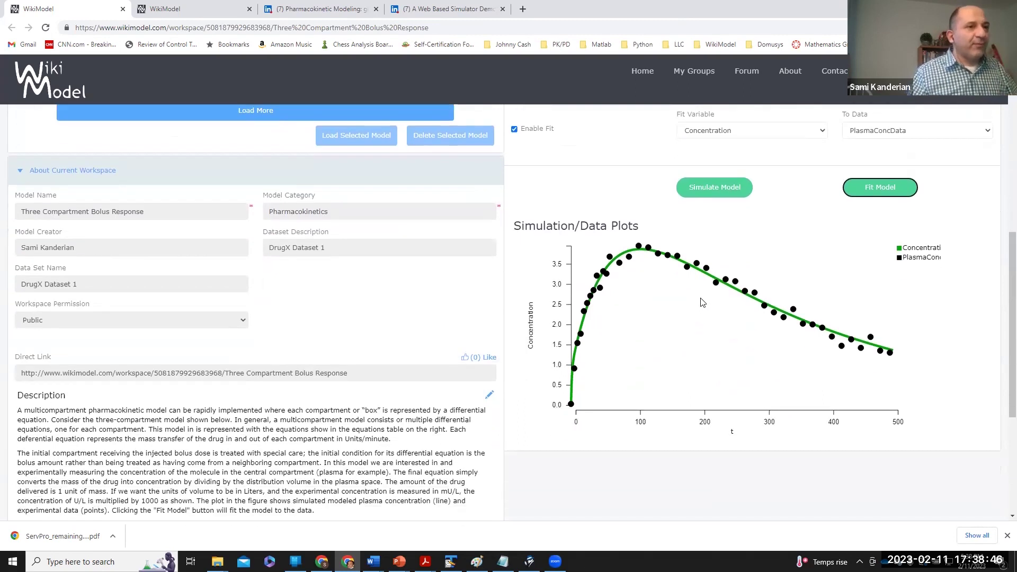
scroll(702, 302, up, 1)
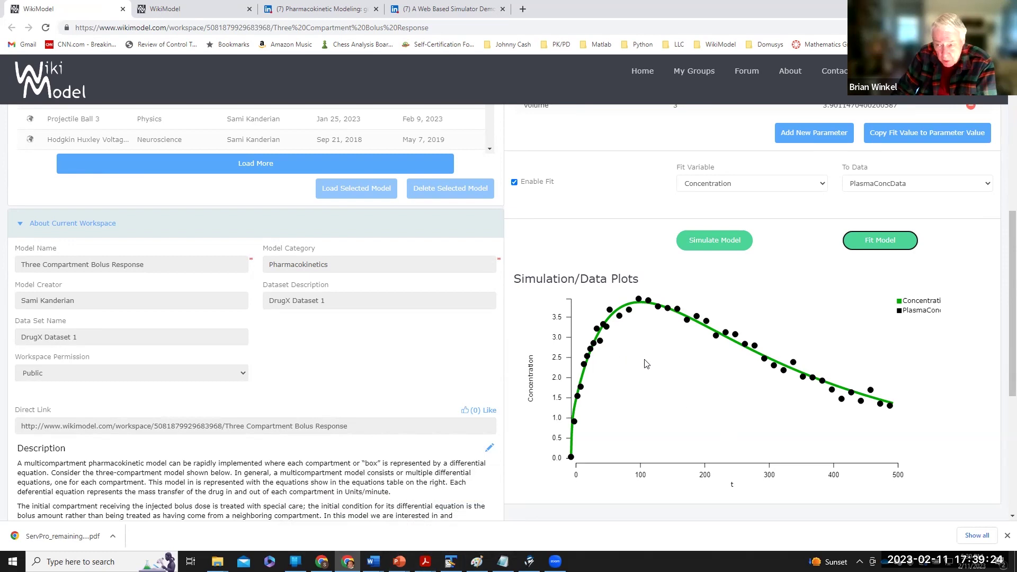
scroll(645, 363, up, 3)
scroll(653, 359, up, 1)
scroll(659, 357, up, 1)
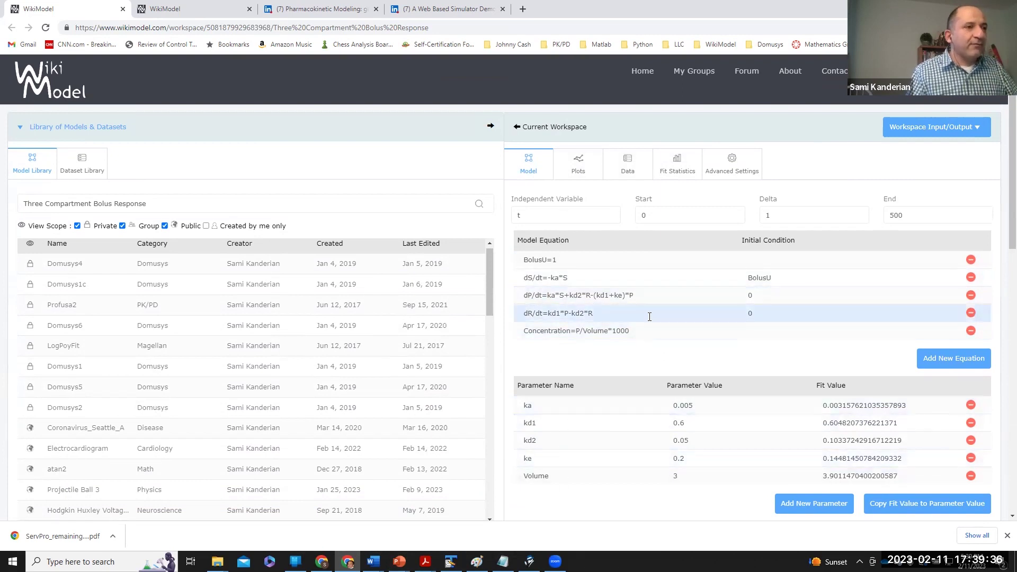
scroll(650, 316, down, 3)
scroll(649, 321, up, 2)
scroll(640, 136, up, 1)
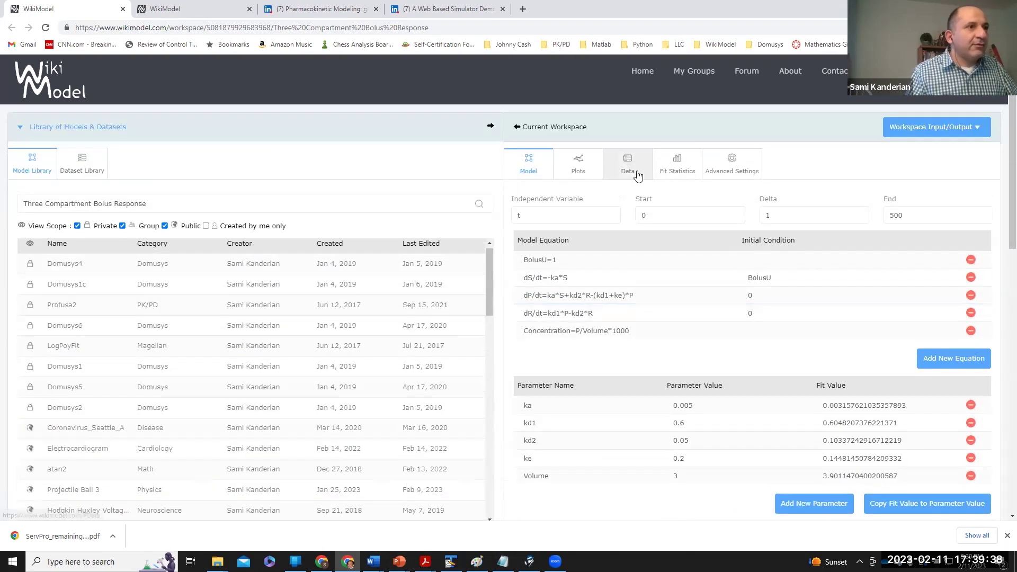
click(633, 174)
click(563, 220)
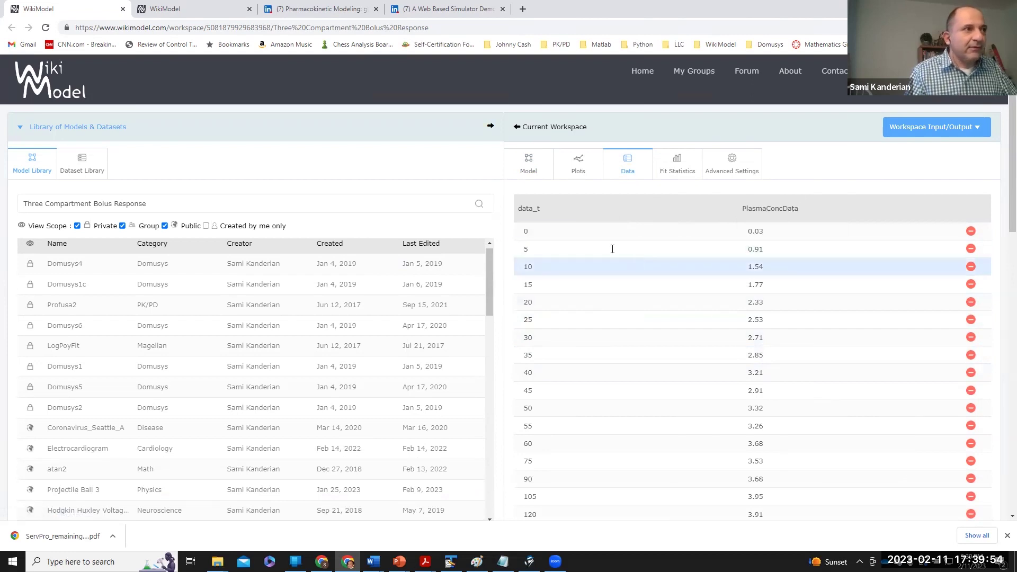
scroll(606, 277, down, 1)
scroll(606, 275, up, 1)
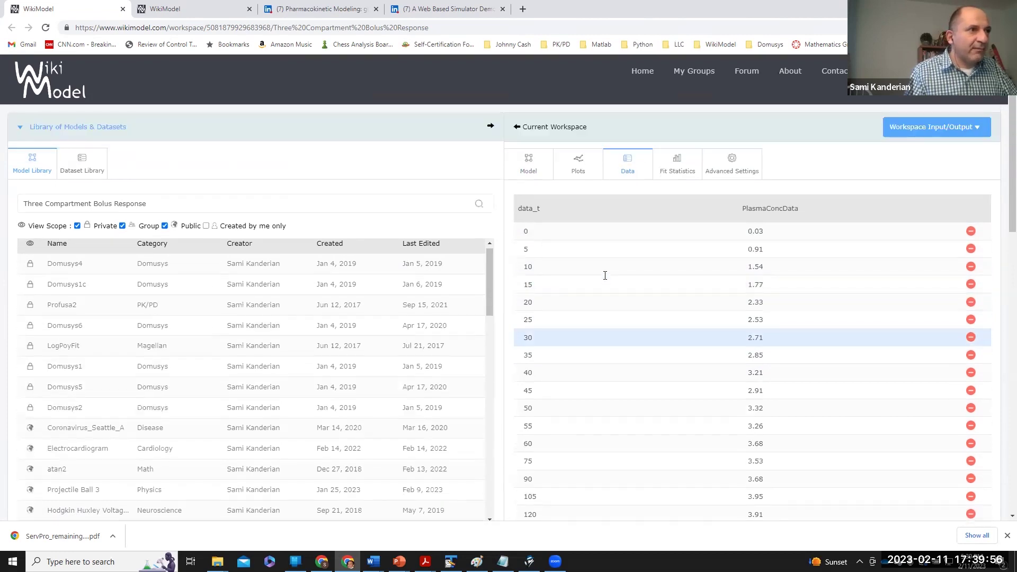
click(534, 165)
scroll(618, 302, down, 3)
click(757, 348)
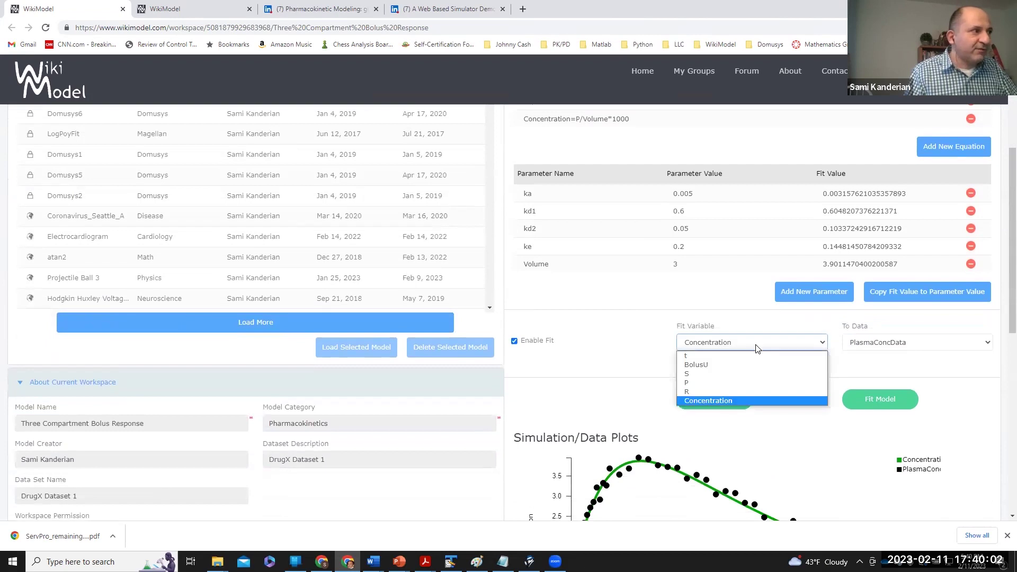
click(755, 343)
scroll(734, 295, up, 2)
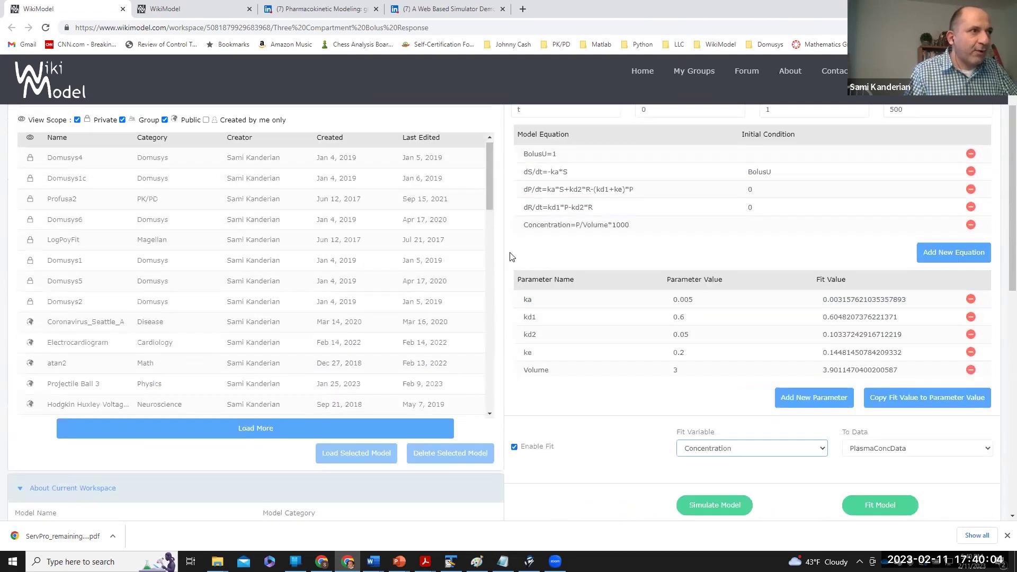
double_click(548, 226)
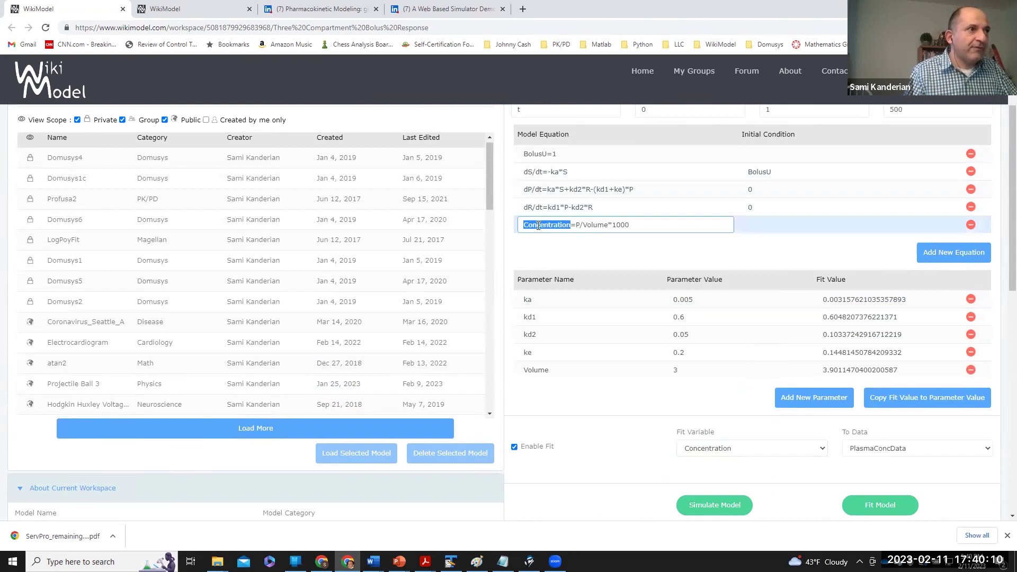
click(744, 238)
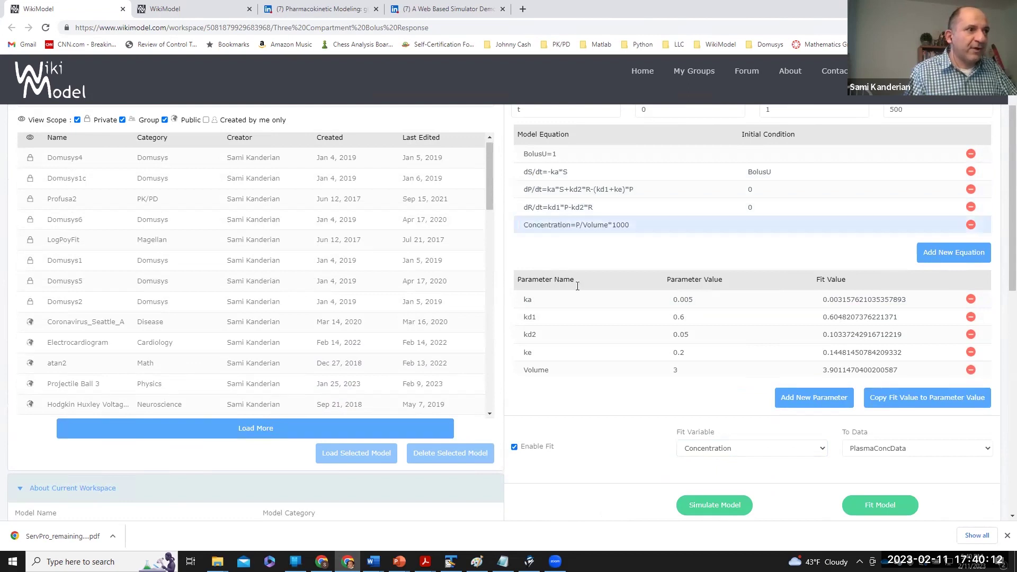
click(747, 450)
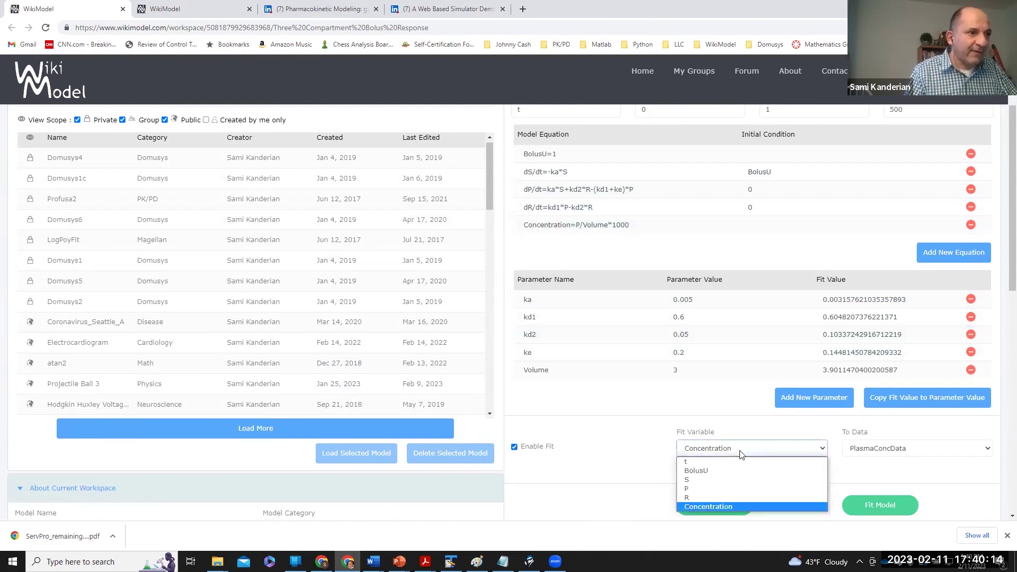
click(725, 508)
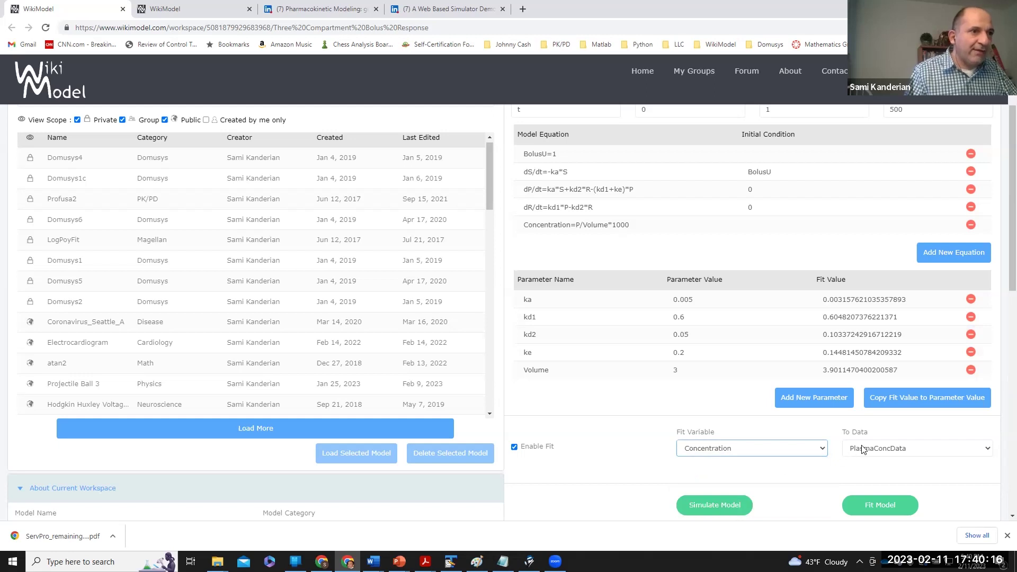
scroll(918, 455, down, 2)
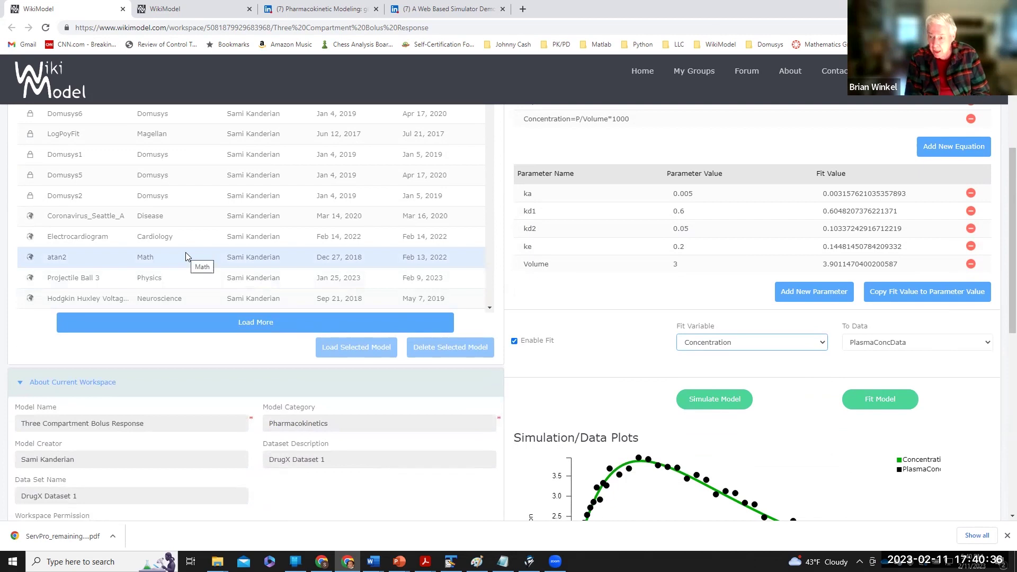
scroll(272, 306, up, 2)
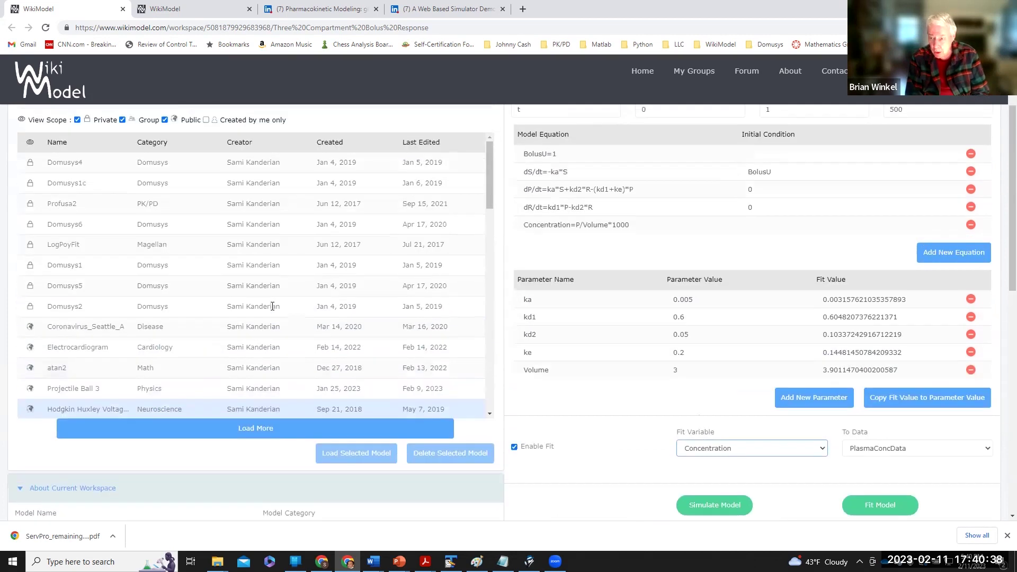
scroll(504, 304, up, 2)
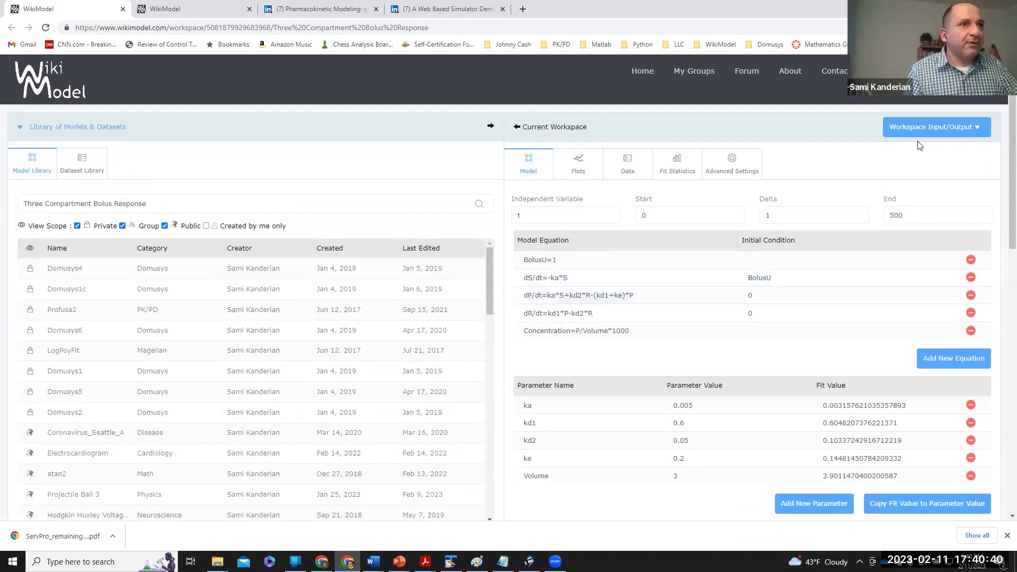
scroll(265, 357, down, 2)
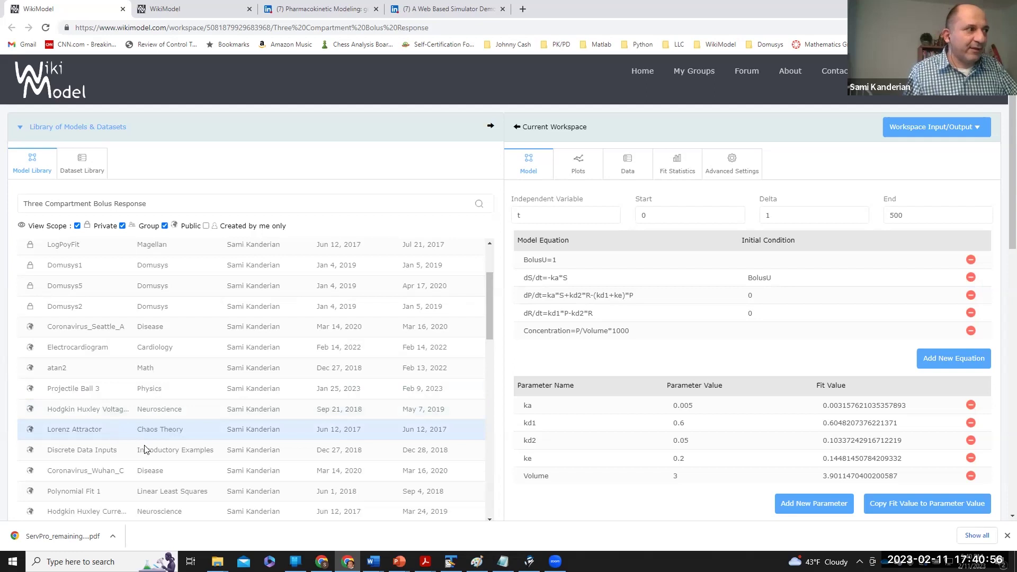
scroll(143, 419, down, 1)
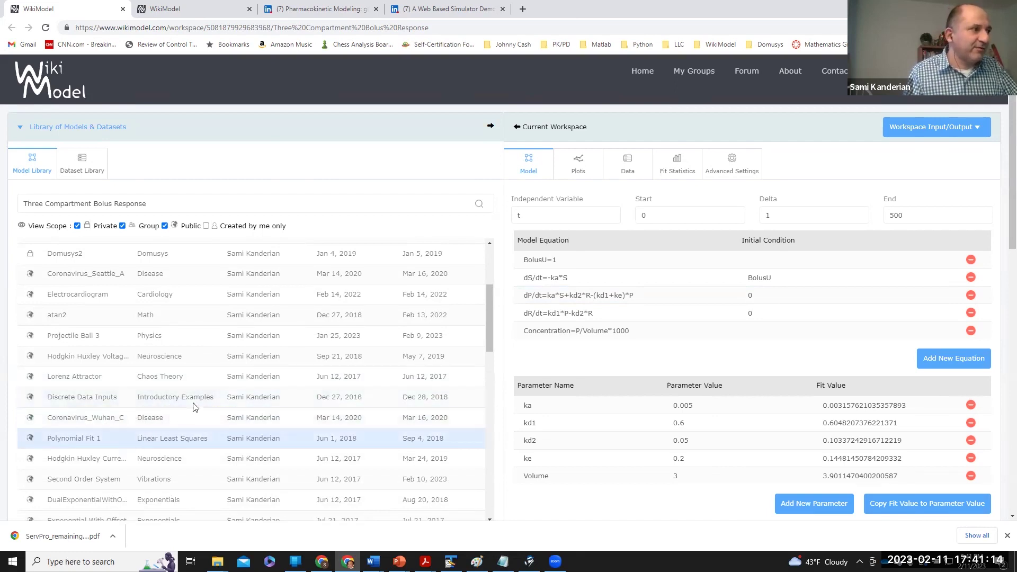
scroll(217, 410, down, 1)
scroll(217, 409, down, 2)
scroll(217, 410, down, 1)
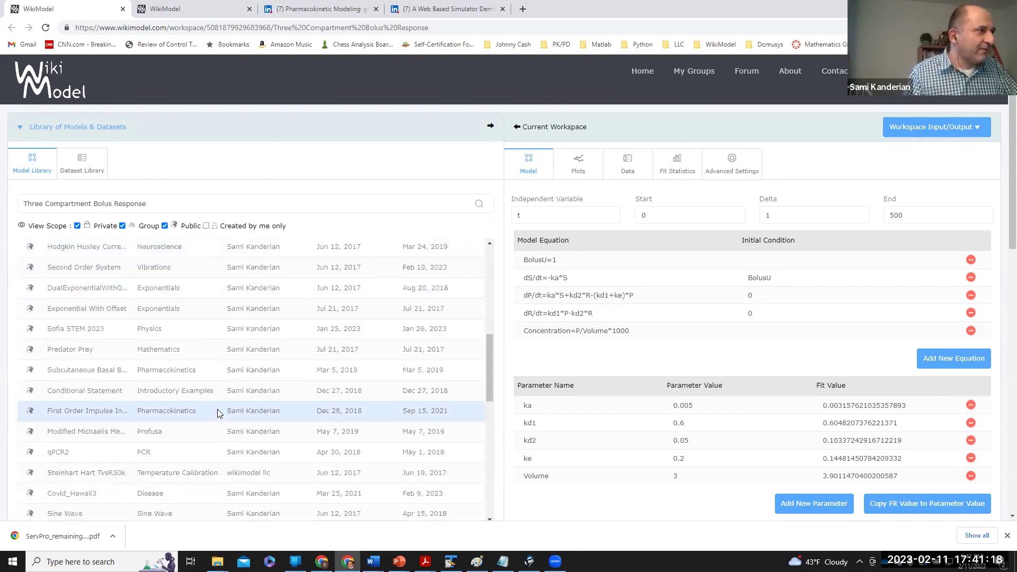
scroll(207, 410, down, 1)
scroll(207, 410, down, 1)
scroll(200, 415, down, 1)
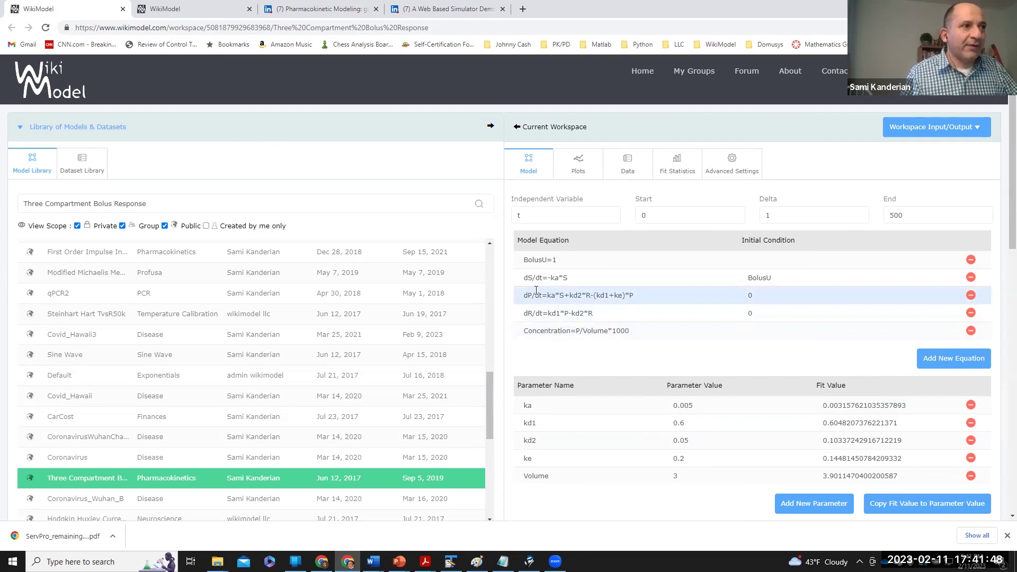
scroll(606, 355, down, 1)
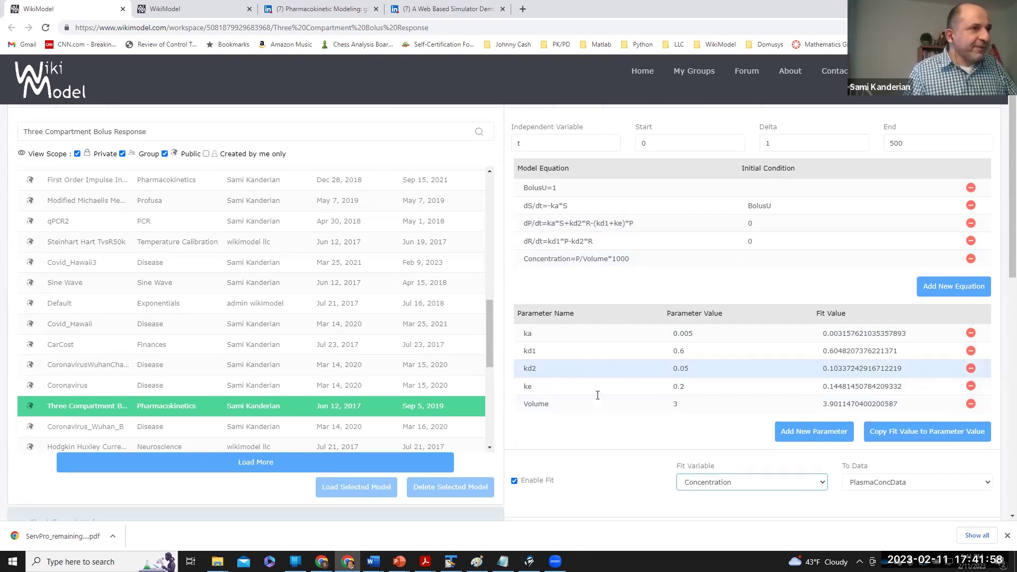
scroll(598, 396, down, 1)
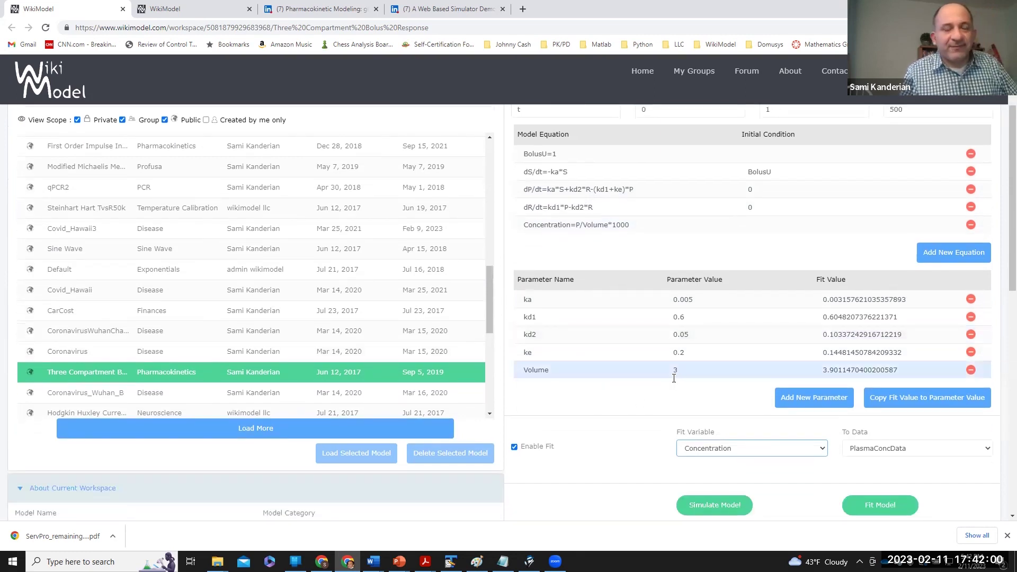
scroll(580, 393, up, 1)
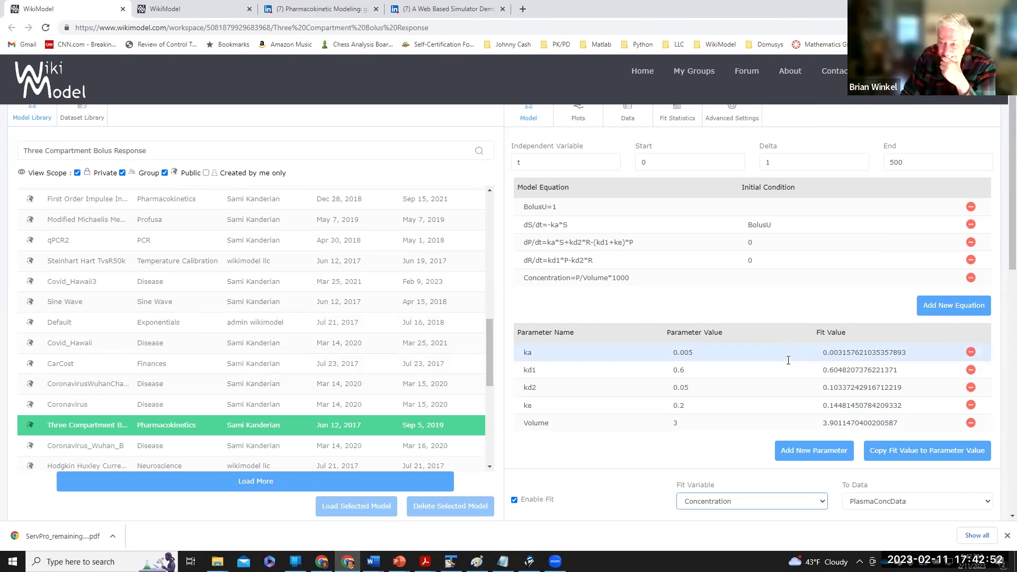
scroll(802, 420, down, 1)
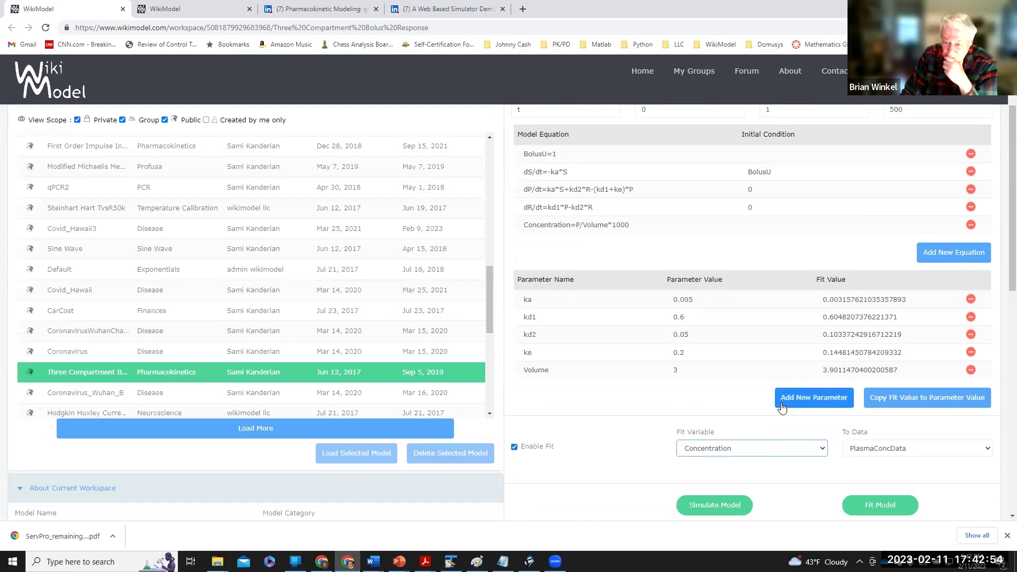
scroll(782, 408, down, 2)
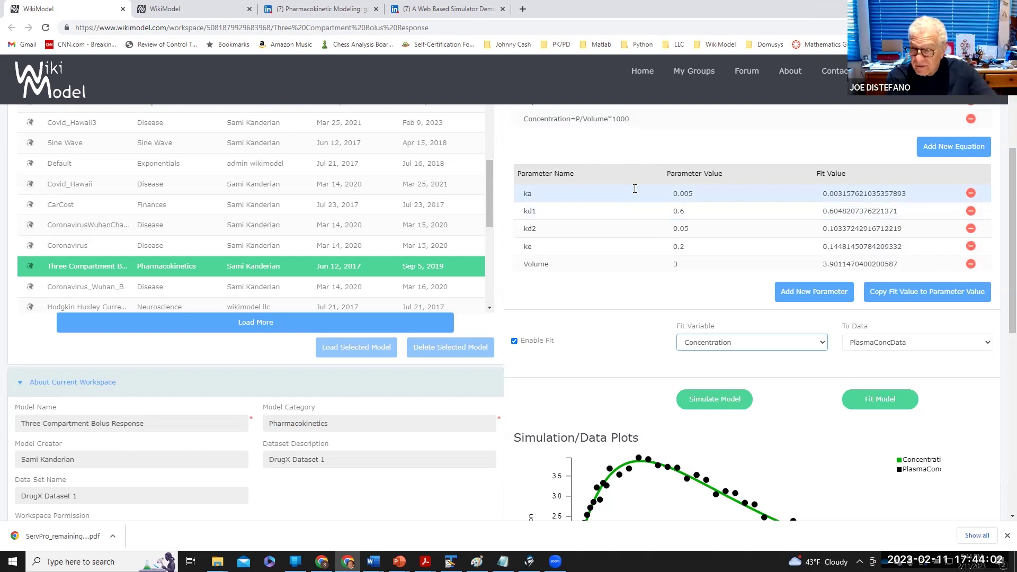
scroll(64, 238, up, 2)
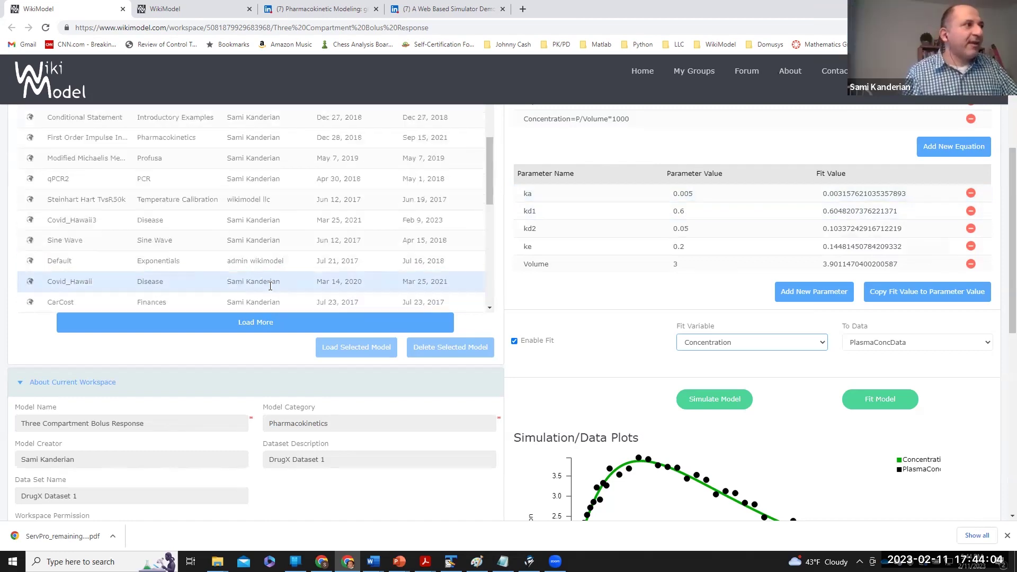
scroll(62, 235, up, 2)
scroll(59, 229, up, 2)
scroll(60, 227, up, 2)
scroll(56, 211, up, 1)
scroll(55, 191, up, 2)
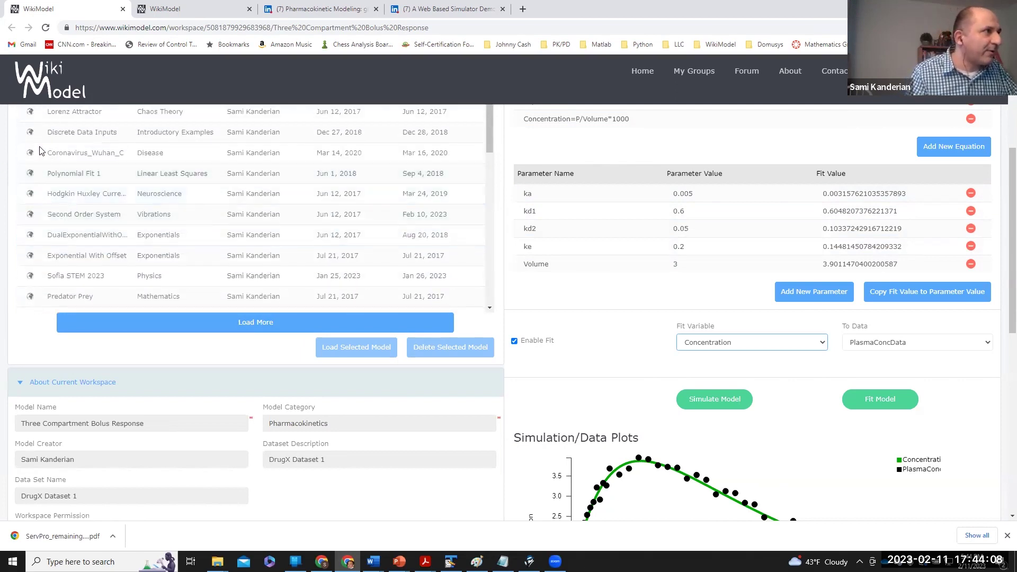
scroll(49, 176, up, 3)
scroll(46, 175, up, 1)
scroll(49, 174, up, 1)
scroll(50, 187, up, 2)
scroll(54, 205, up, 2)
scroll(57, 215, up, 2)
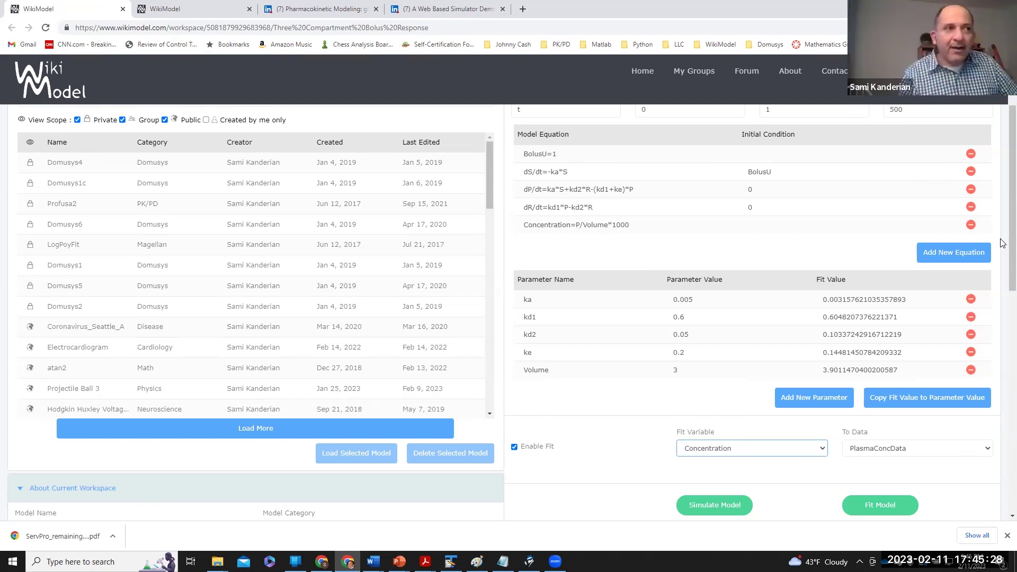
scroll(1002, 243, up, 2)
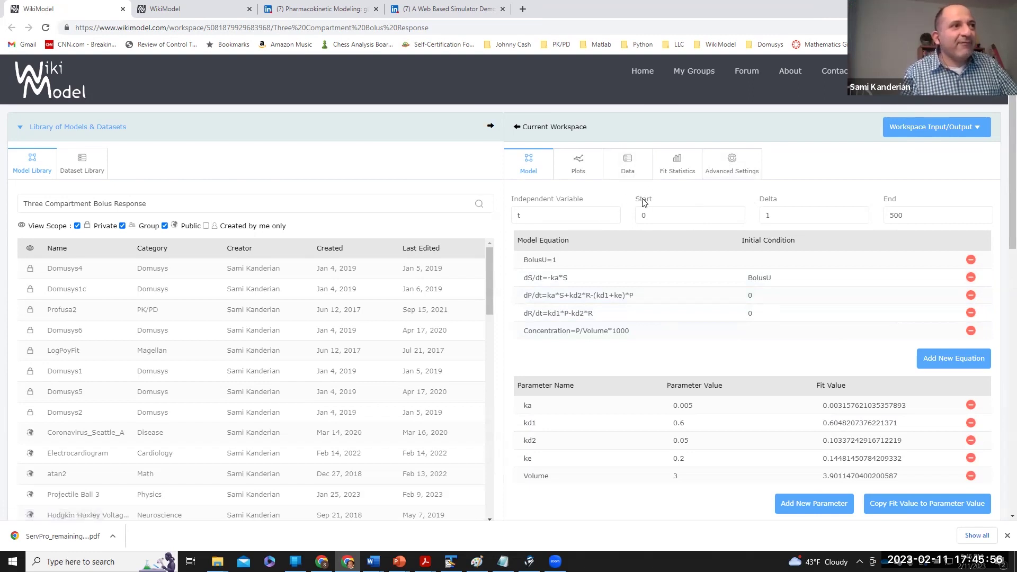
Show Advanced Settings and review the solver Type choices, keeping Cash-Karp unchanged
click(725, 169)
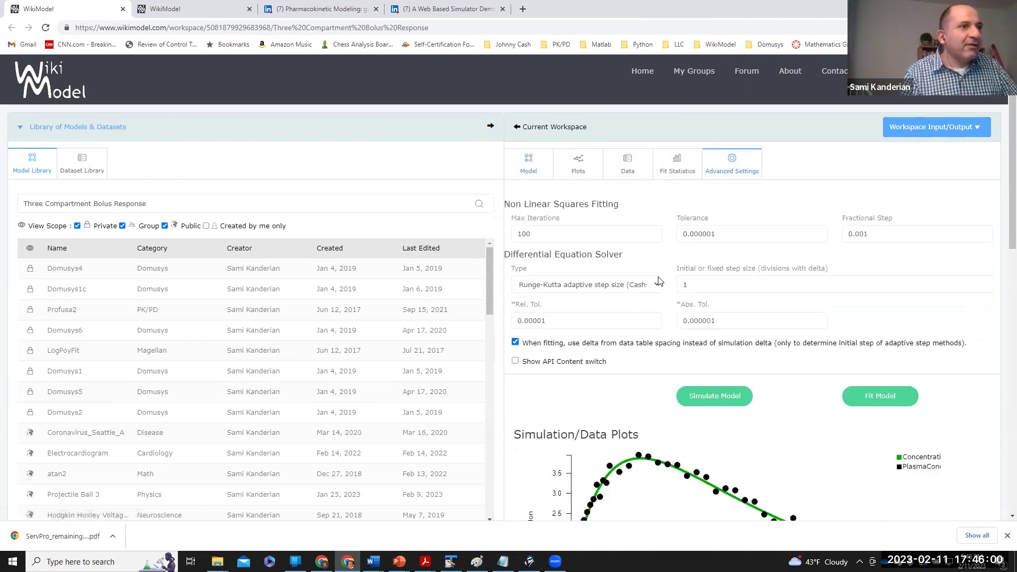
scroll(660, 274, down, 1)
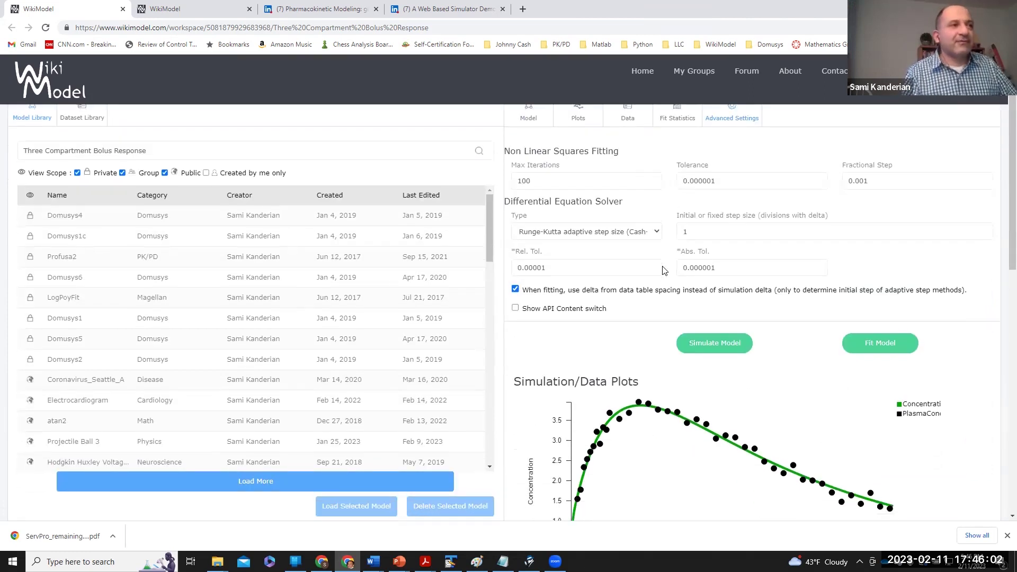
click(652, 234)
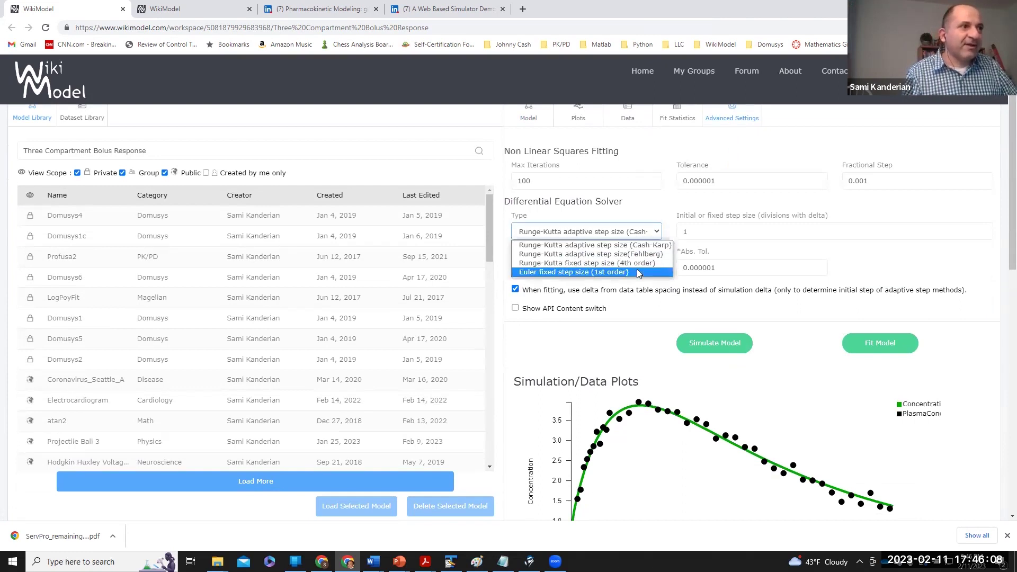
click(635, 244)
scroll(635, 239, up, 2)
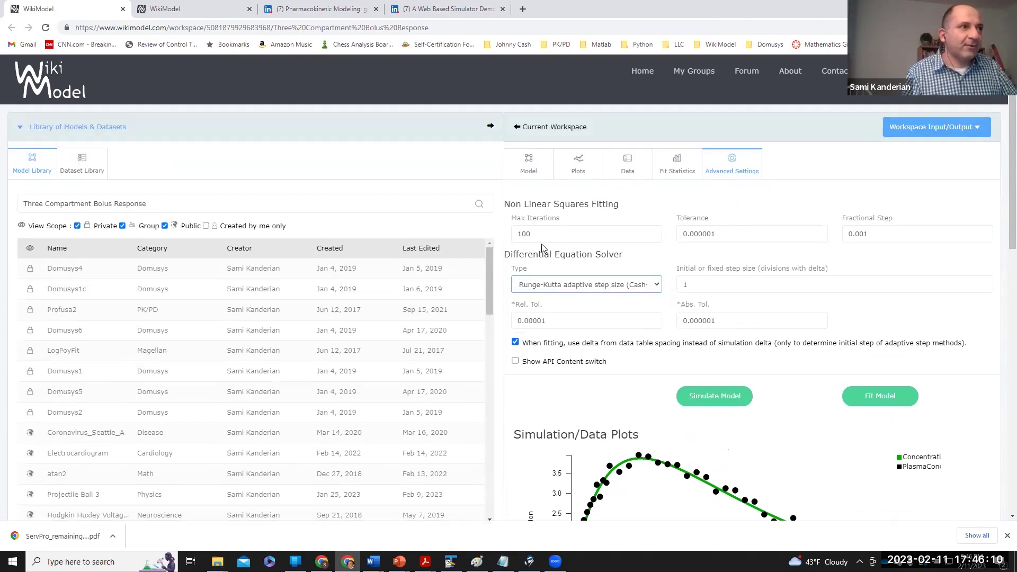
scroll(619, 318, down, 2)
click(622, 180)
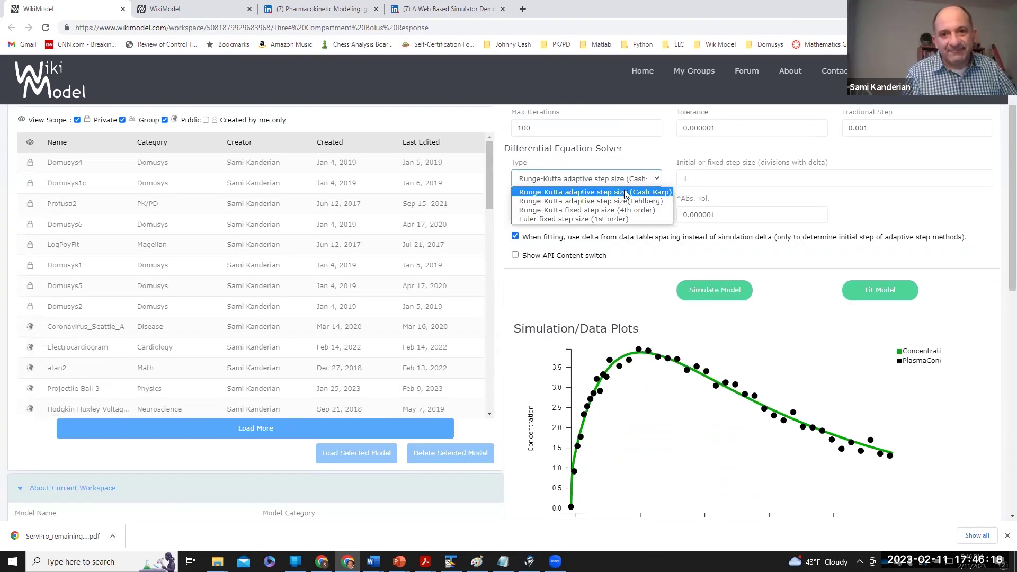
click(655, 159)
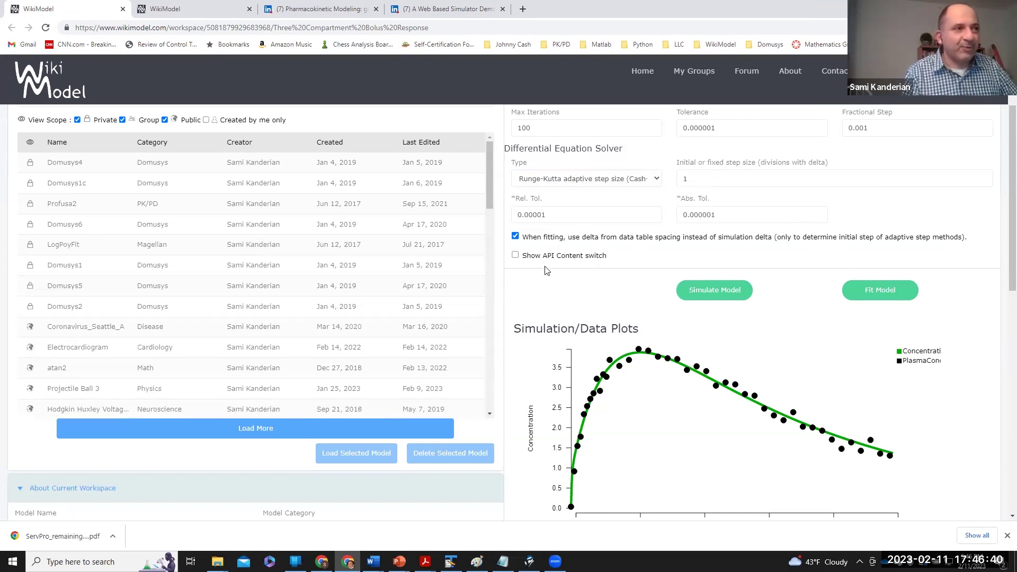
scroll(548, 252, up, 2)
scroll(543, 271, down, 1)
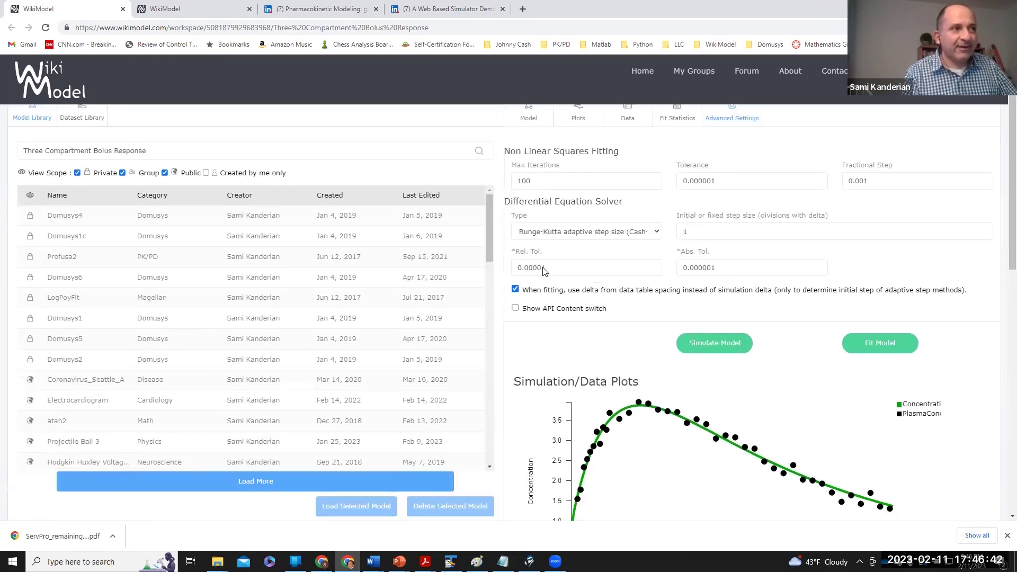
scroll(553, 266, up, 1)
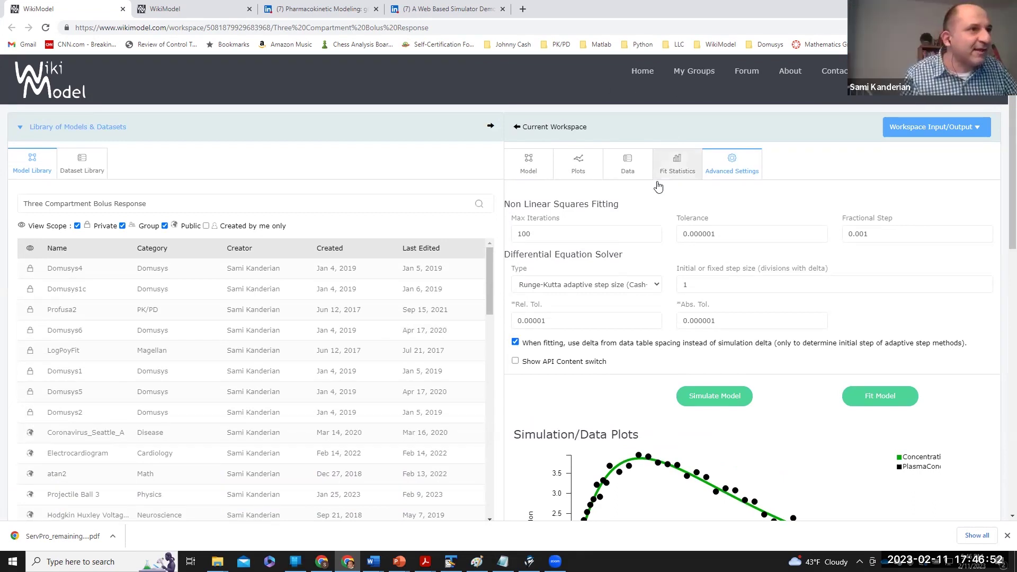
Display the Fit Statistics table showing R squared 0.979 from 42 data points
click(673, 170)
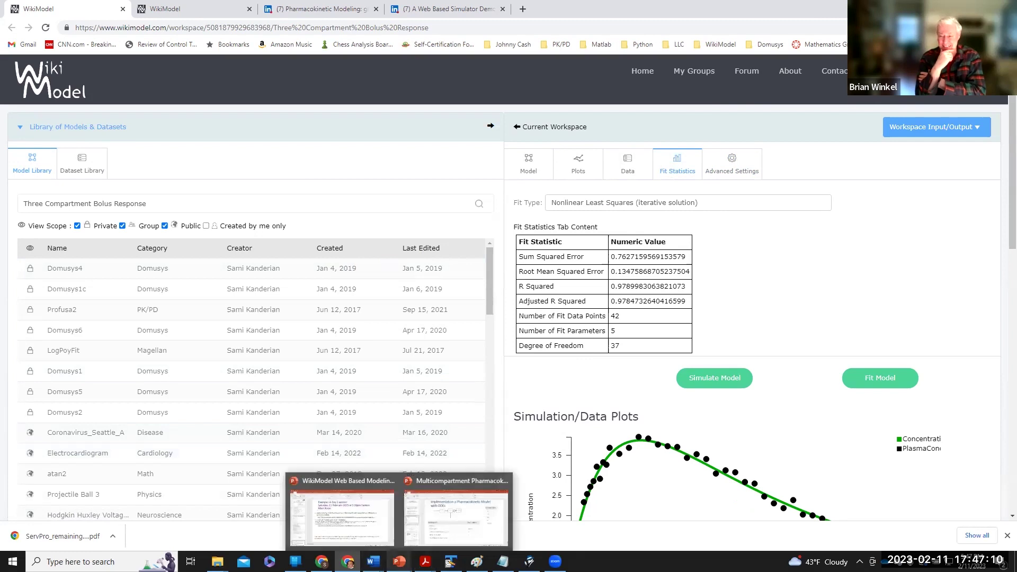
mouse_move(399, 562)
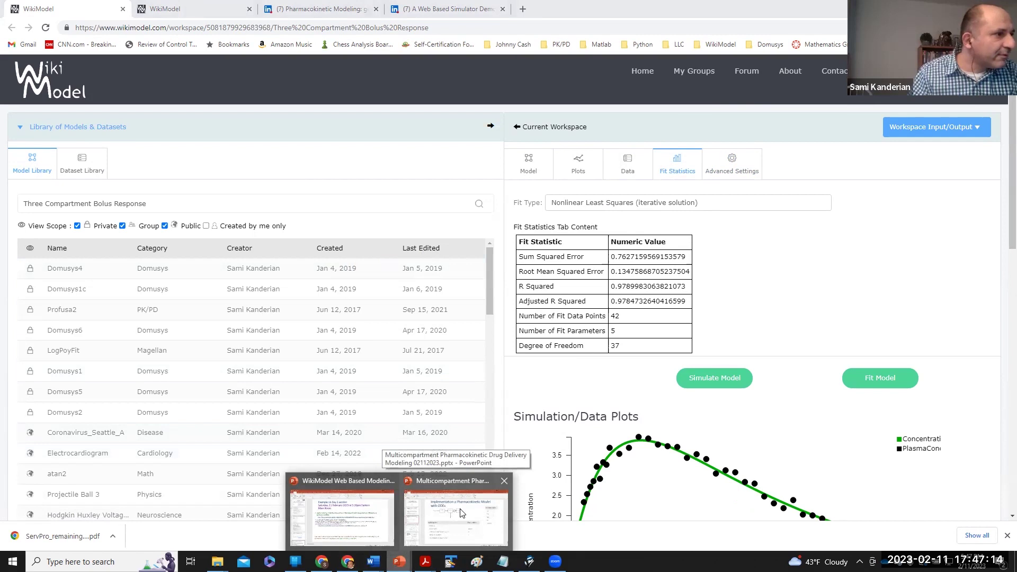
Bring up the presentation at slide 5, 'Modeling Open Loop Strategies for Optimal Glucose Control'
click(461, 513)
scroll(382, 324, down, 2)
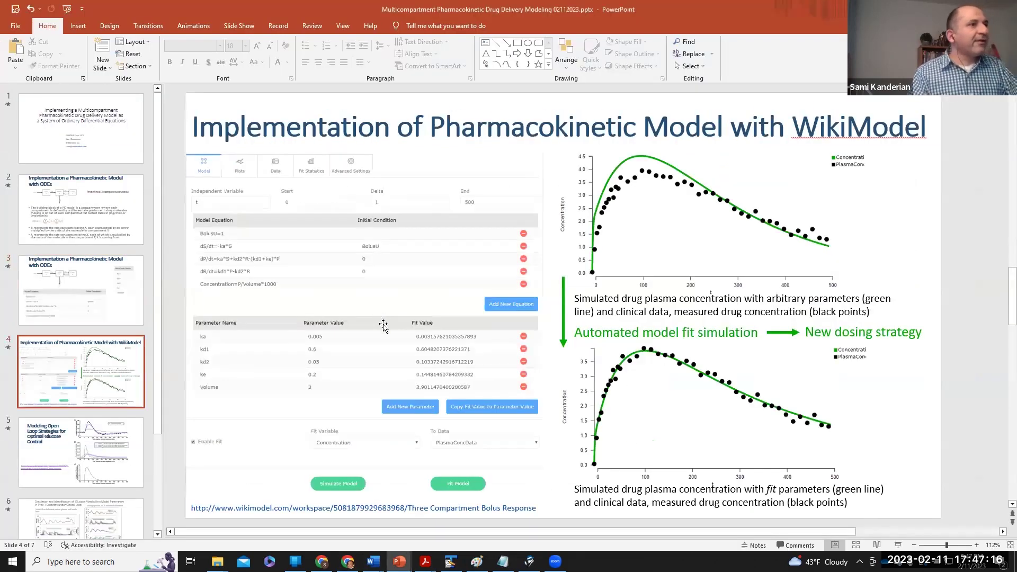
scroll(382, 324, down, 1)
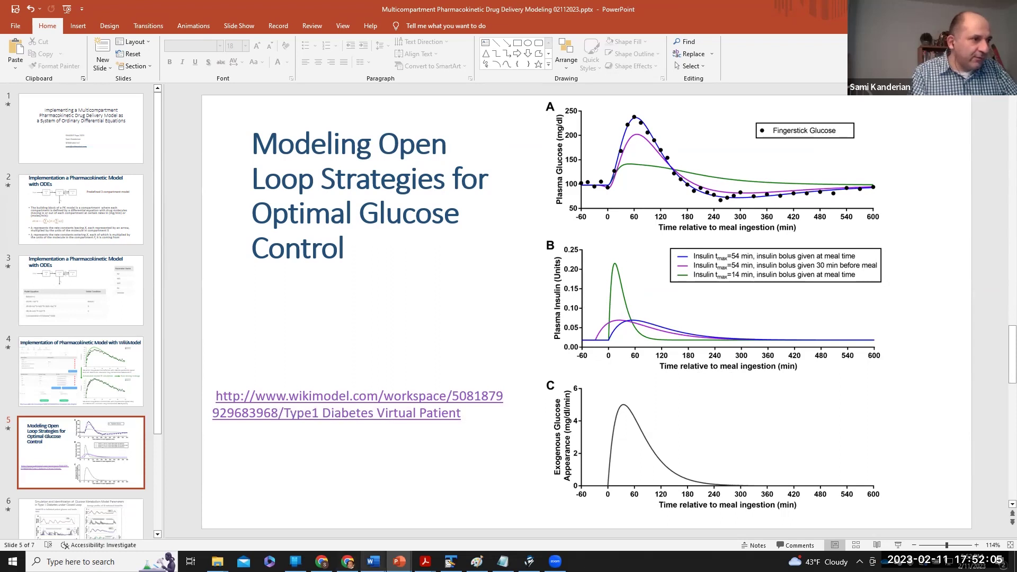
mouse_move(348, 562)
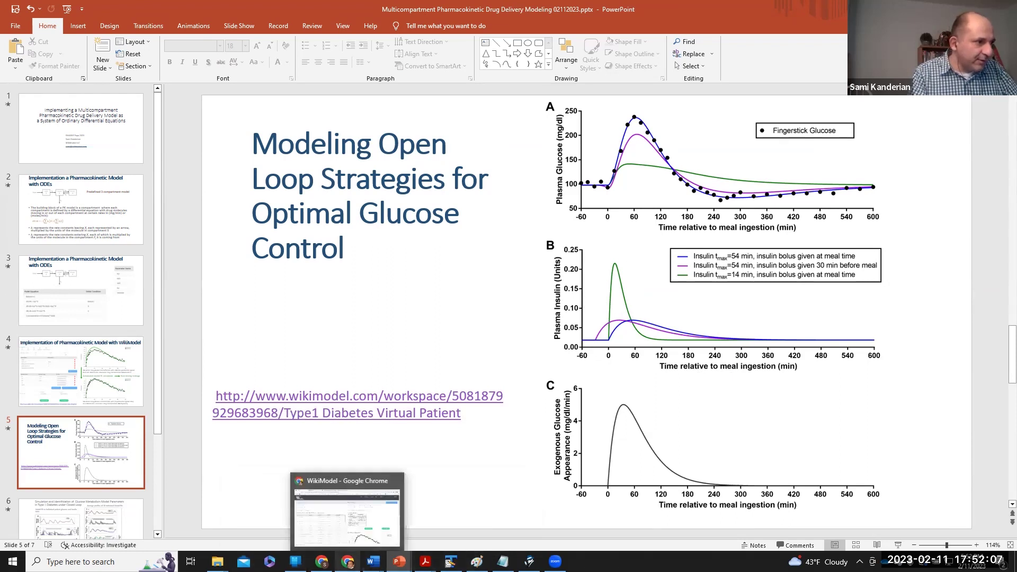
Switch back to the WikiModel window showing the Type1 Diabetes Virtual Patient equations
click(347, 513)
click(200, 9)
scroll(708, 328, down, 3)
scroll(730, 352, down, 2)
scroll(728, 352, down, 3)
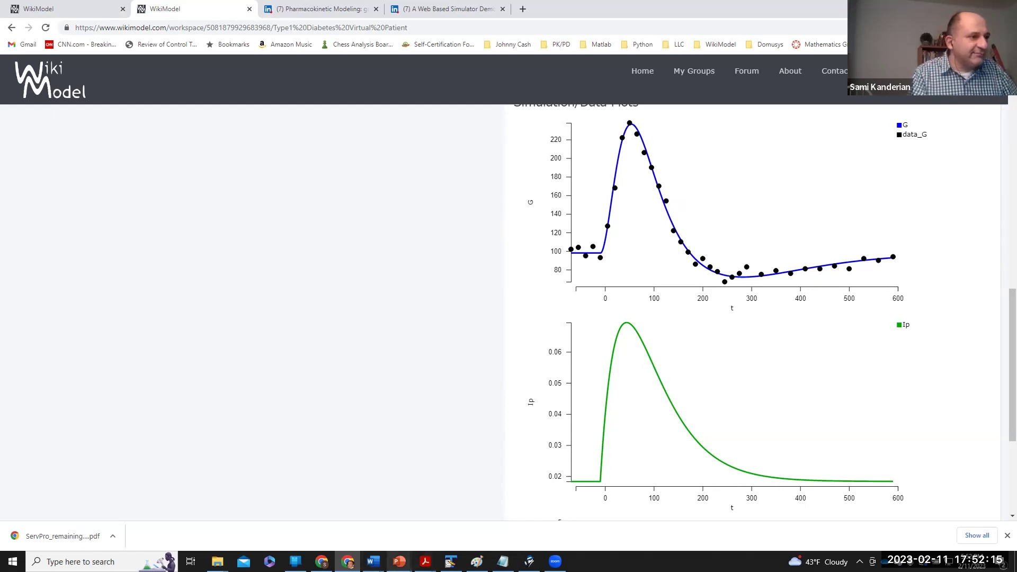
mouse_move(399, 562)
click(433, 524)
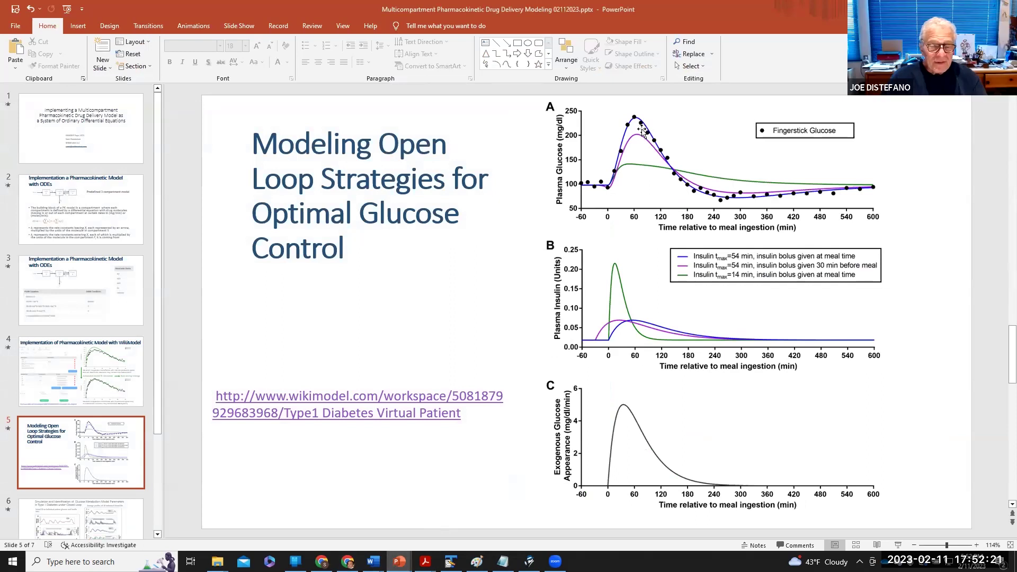
key(alt+Tab)
scroll(513, 307, up, 2)
scroll(321, 238, up, 2)
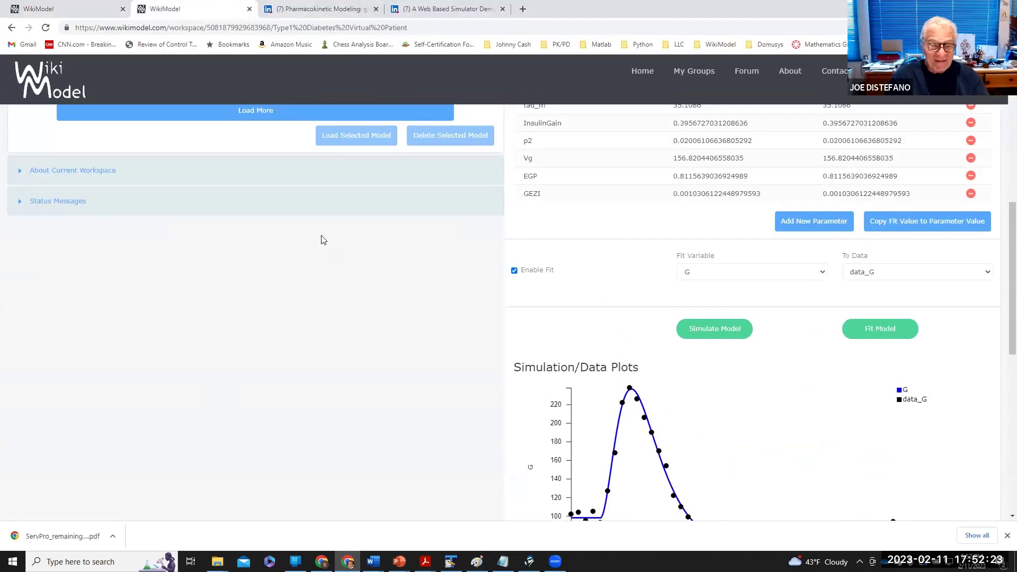
scroll(320, 238, up, 3)
scroll(321, 238, up, 3)
scroll(320, 239, up, 3)
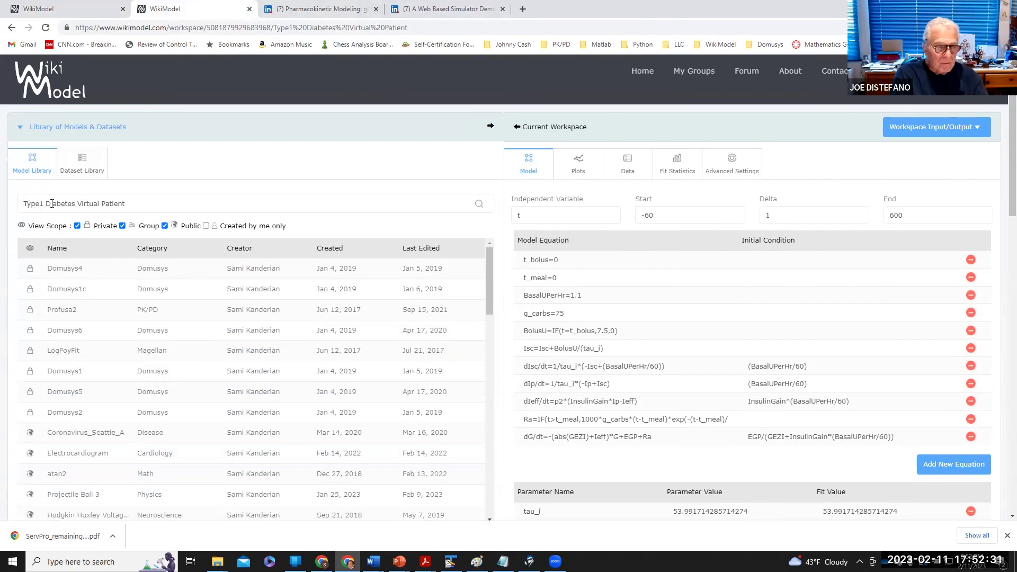
Search the model library for 'Diabetes', then reselect the search text
triple_click(109, 203)
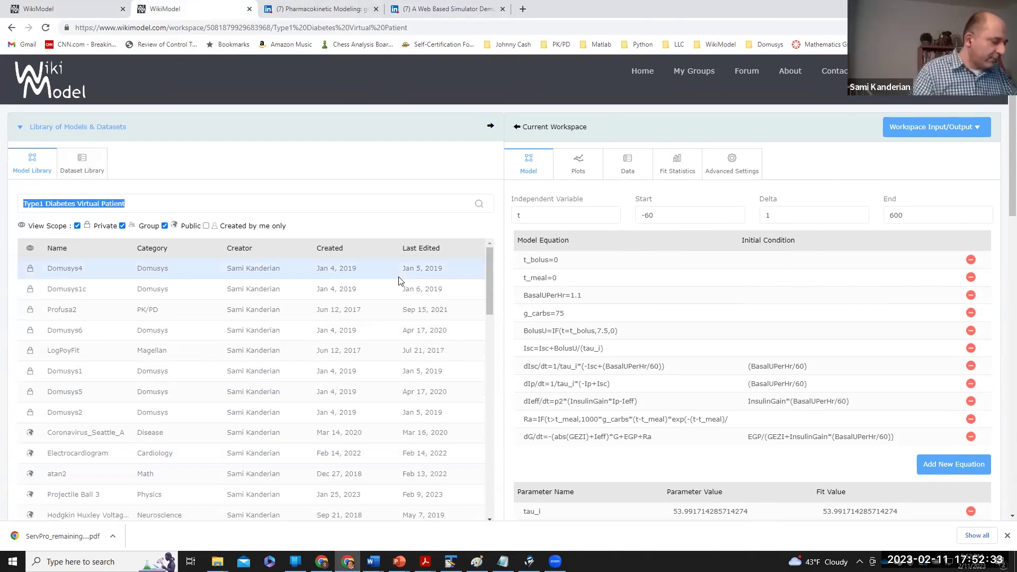
text(Diabetes)
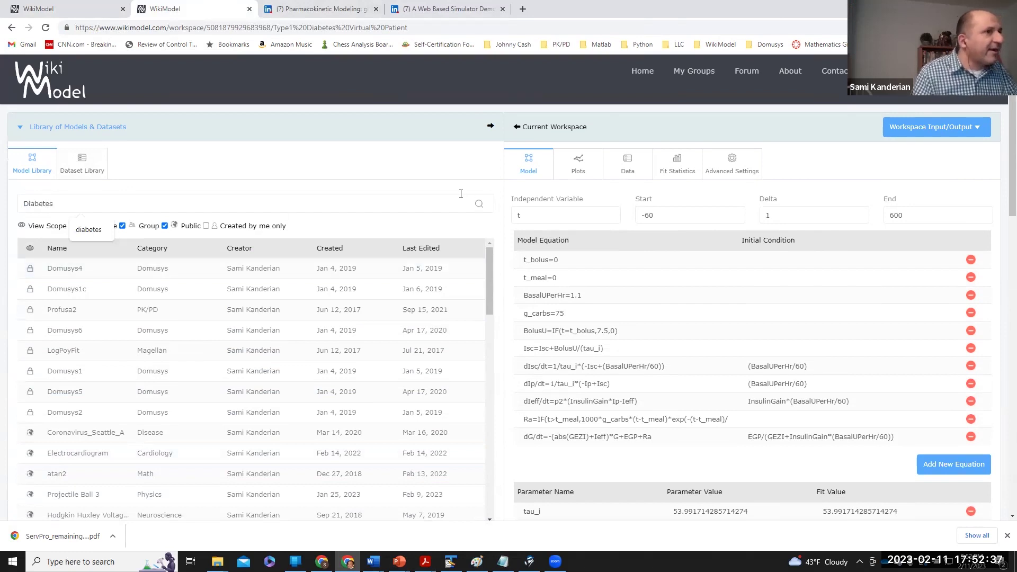
click(478, 207)
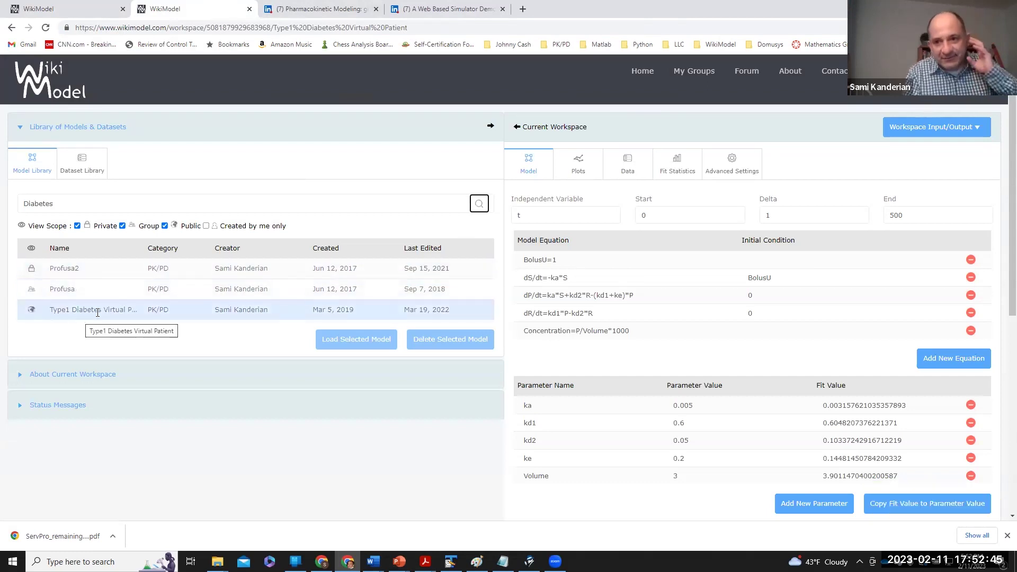
double_click(112, 197)
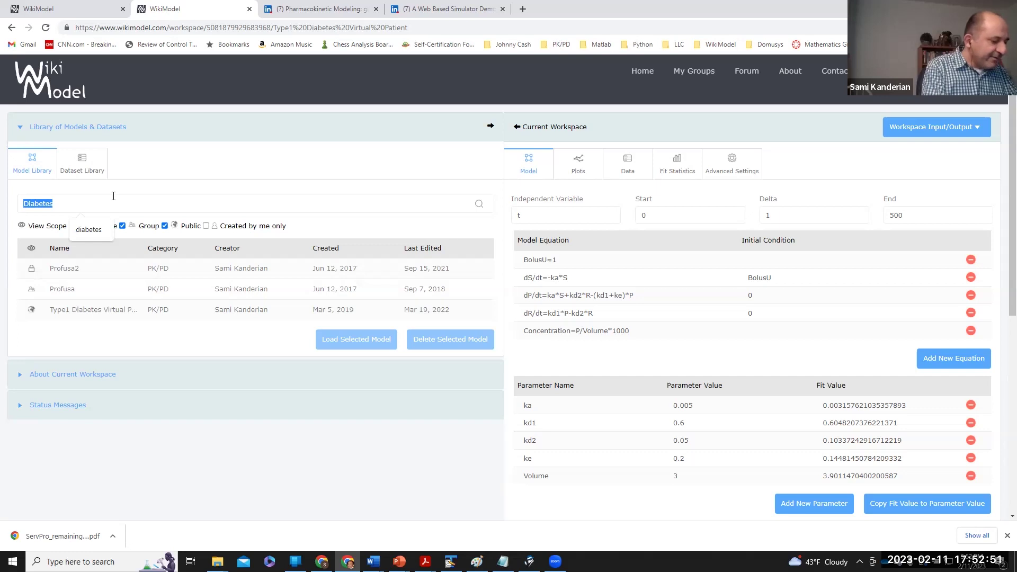
text(Pred)
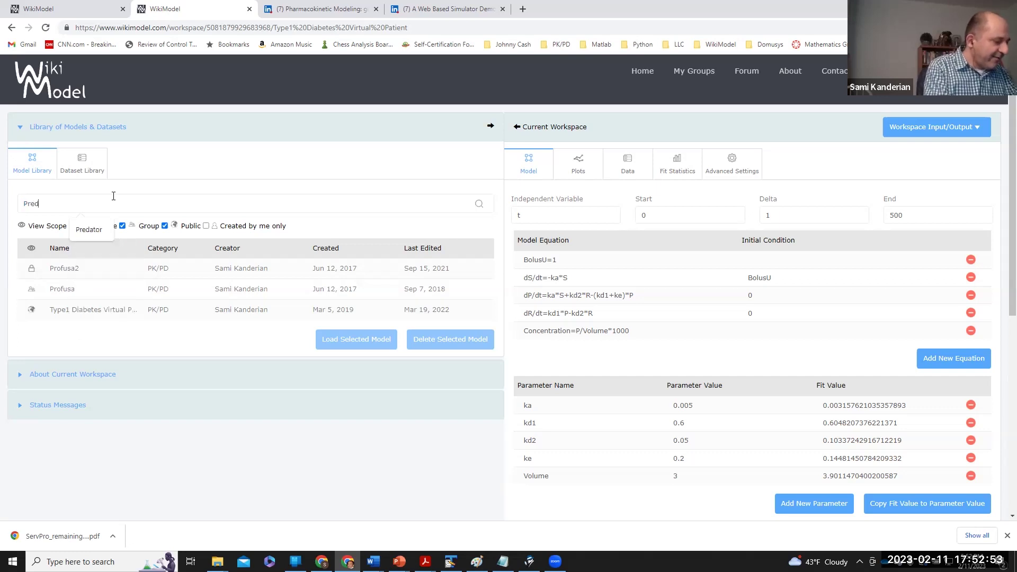
text(ator)
Accept the 'Predator' suggestion, then select and load the Predator Prey model
key(Return)
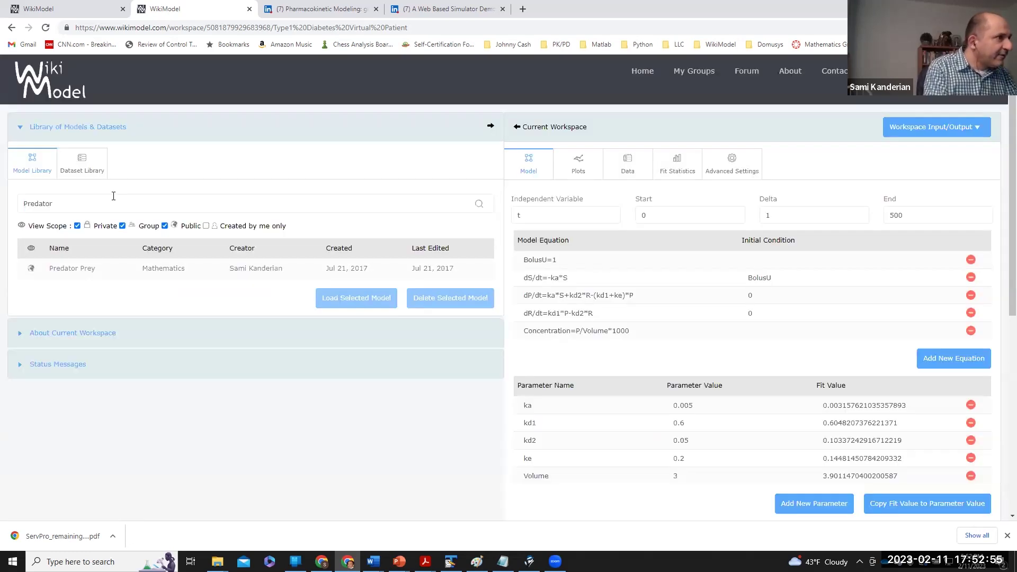
click(96, 268)
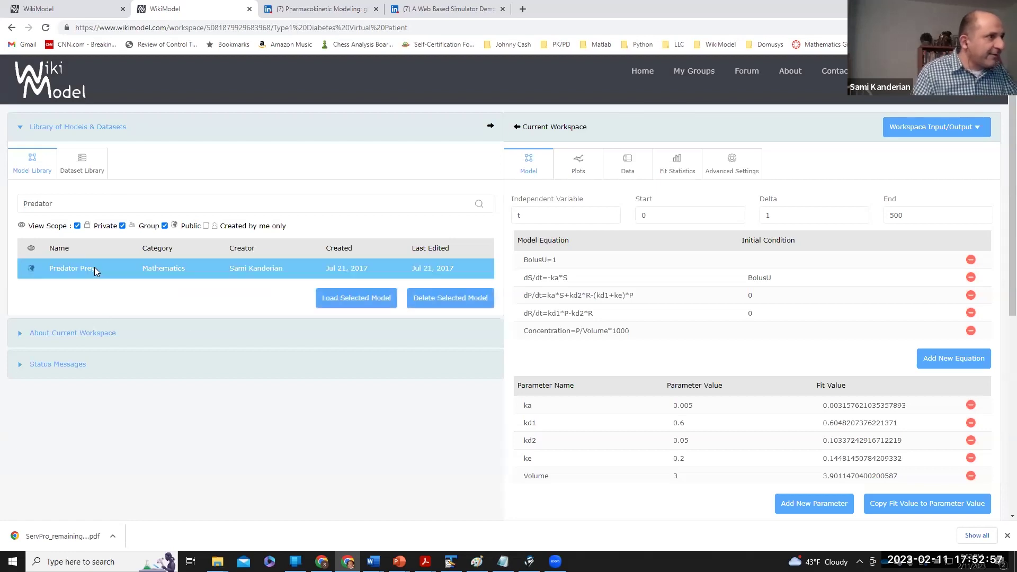
click(371, 308)
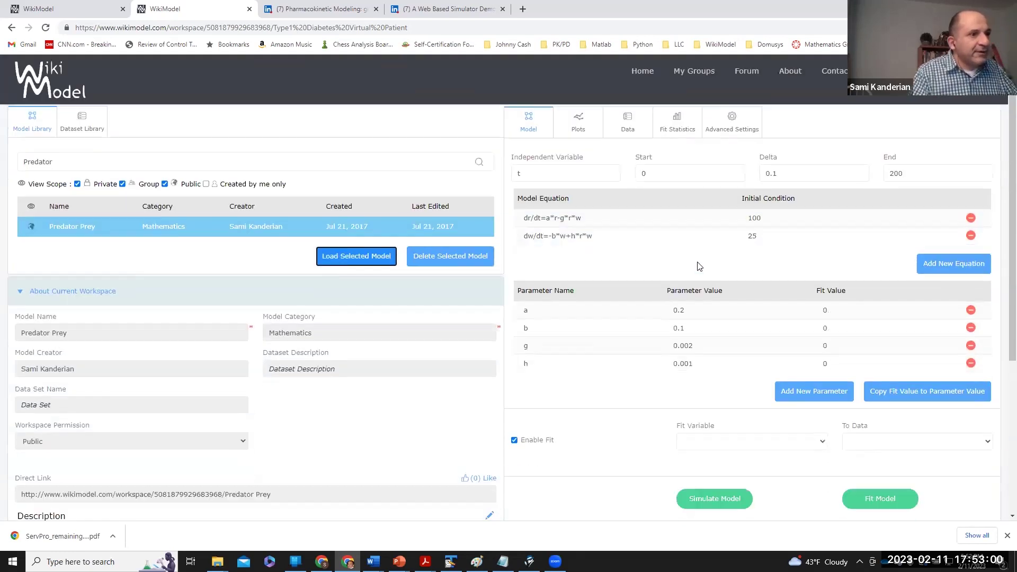
scroll(715, 358, down, 3)
click(720, 274)
scroll(724, 276, down, 1)
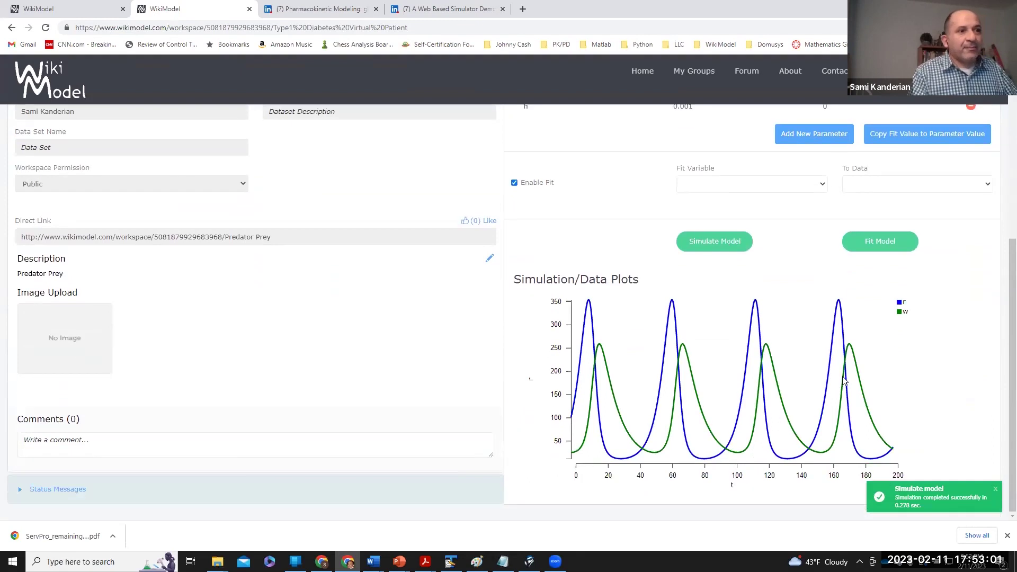
scroll(684, 231, up, 2)
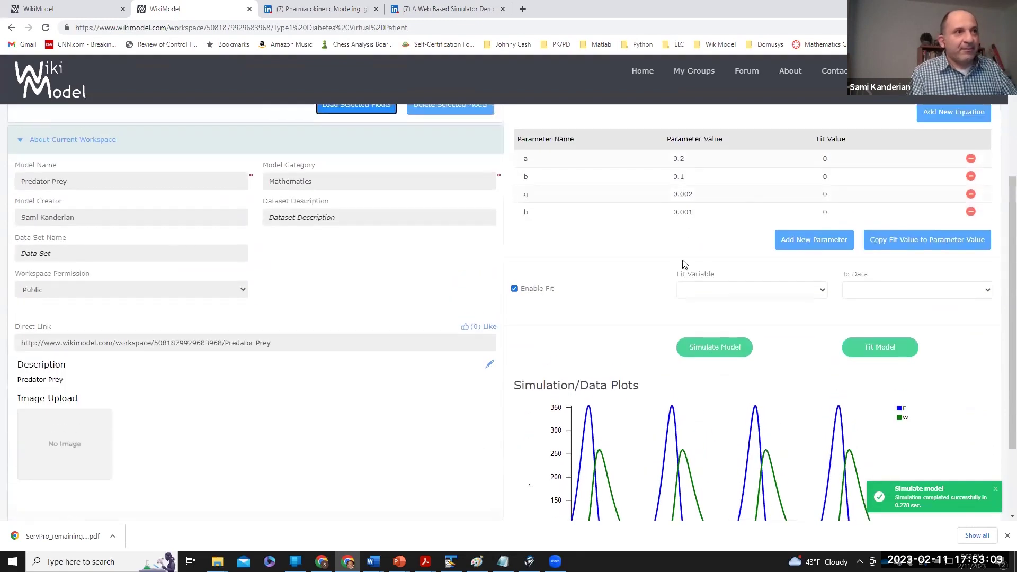
scroll(694, 257, down, 1)
scroll(695, 257, up, 2)
scroll(694, 259, down, 1)
scroll(693, 261, down, 2)
scroll(691, 259, up, 4)
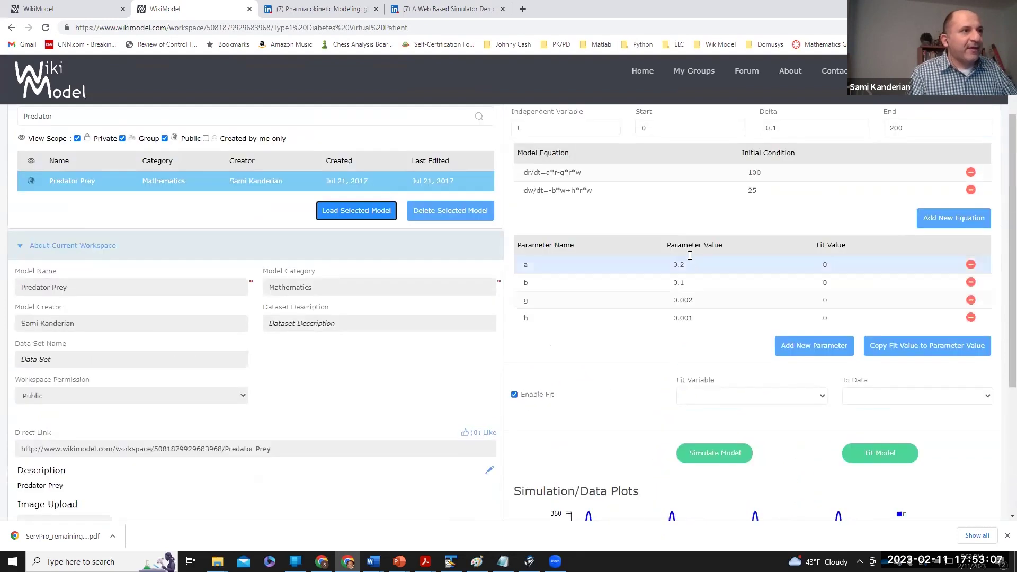
scroll(687, 257, up, 2)
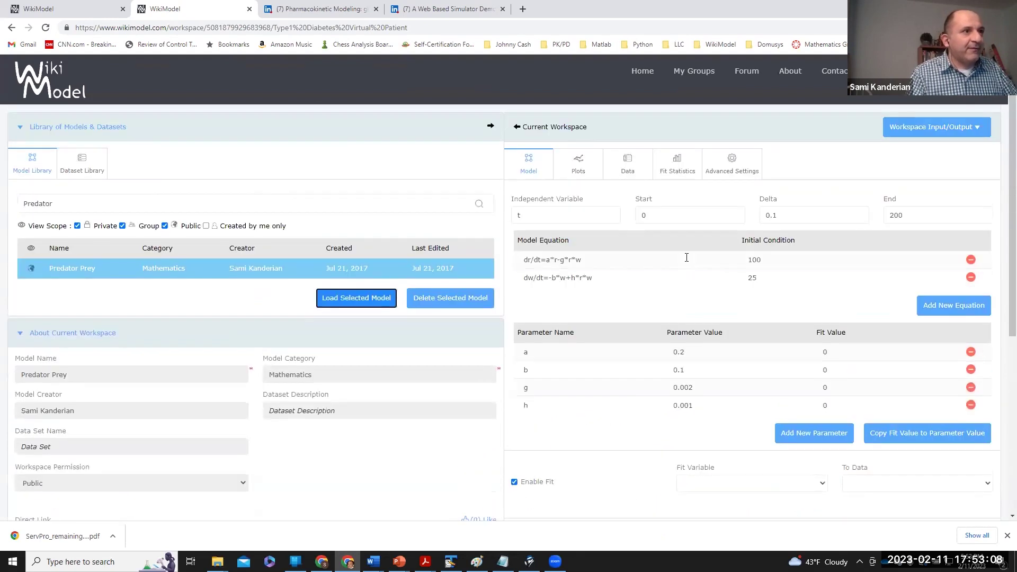
Add plot 2 with w on the X-axis and r on the Y-axis
click(579, 177)
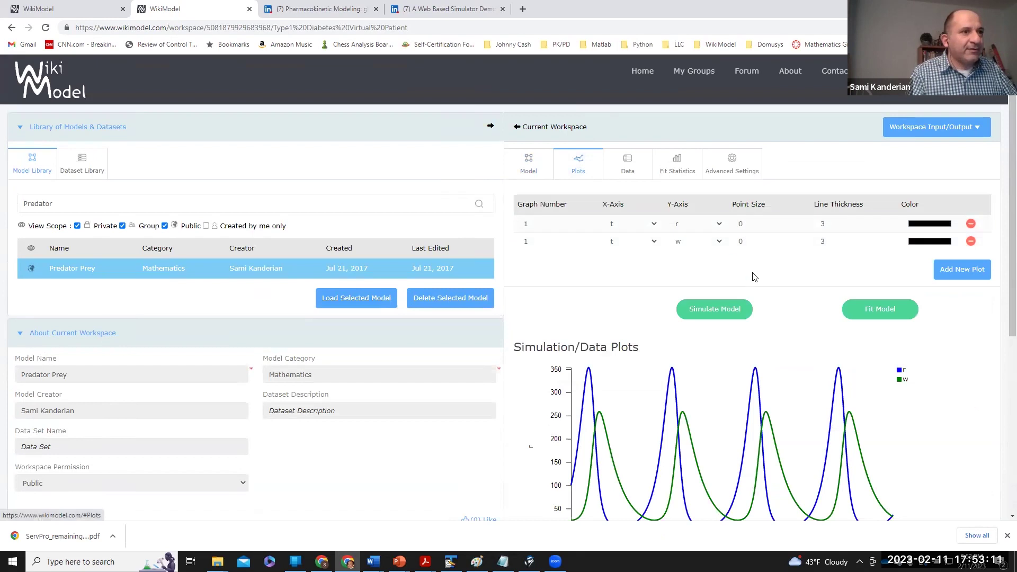
click(961, 271)
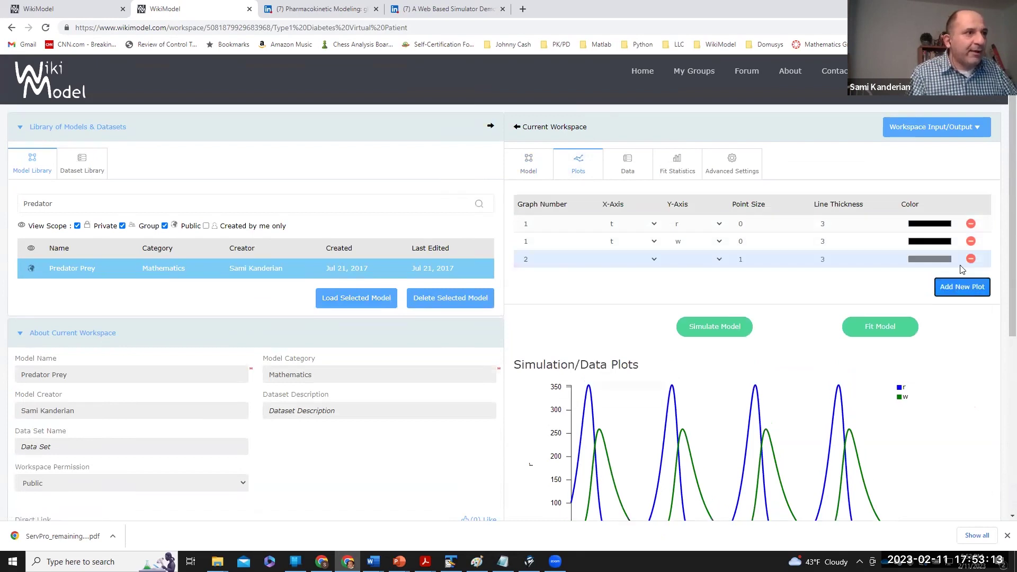
text(2)
click(655, 260)
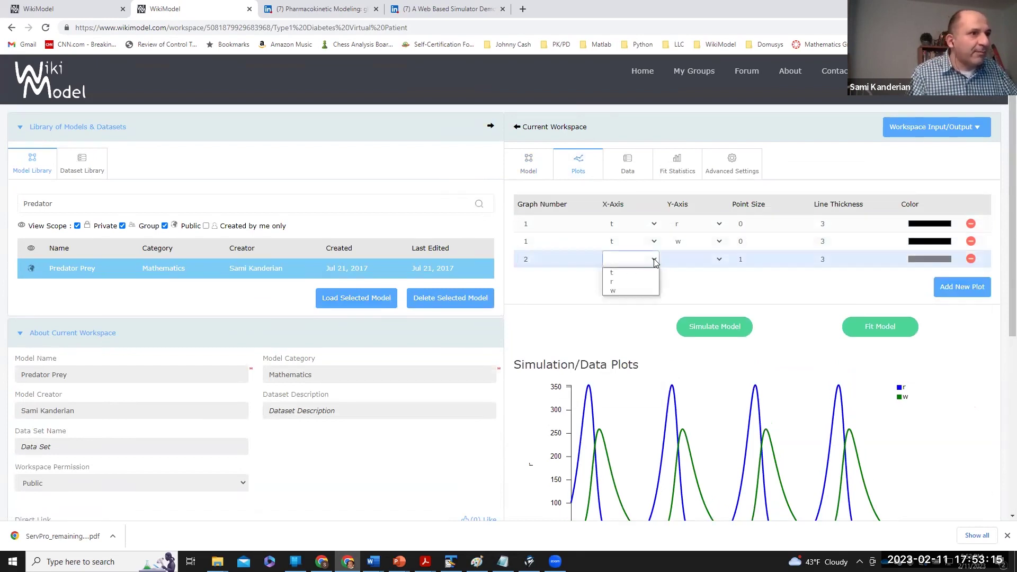
click(634, 290)
click(700, 260)
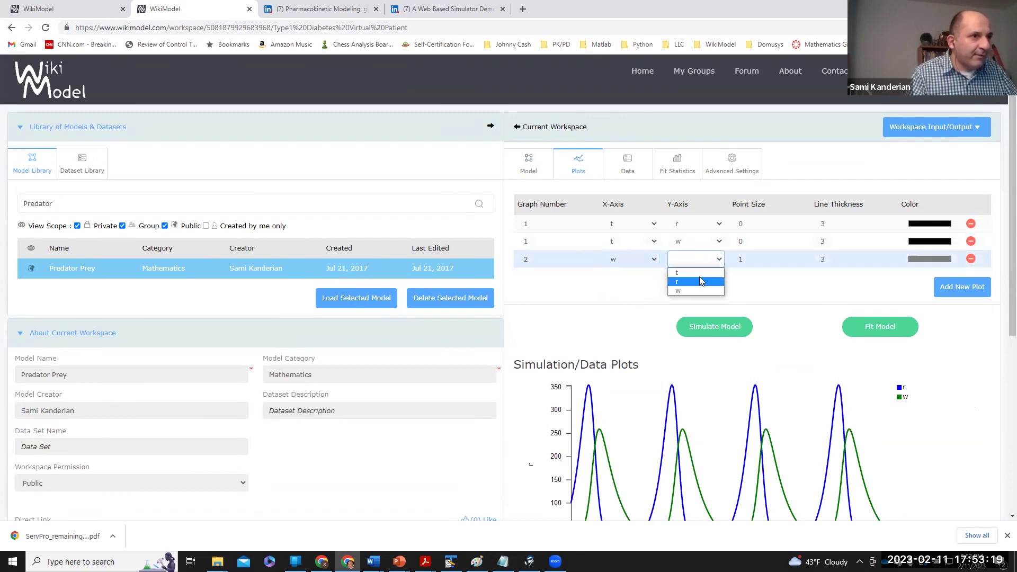
click(698, 282)
scroll(699, 280, down, 4)
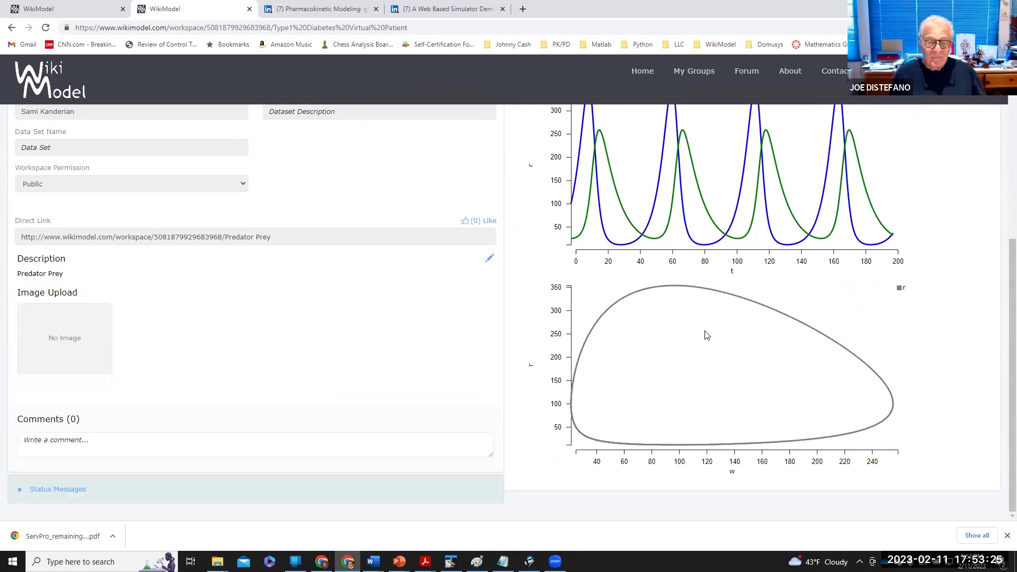
scroll(706, 336, up, 1)
scroll(700, 335, up, 1)
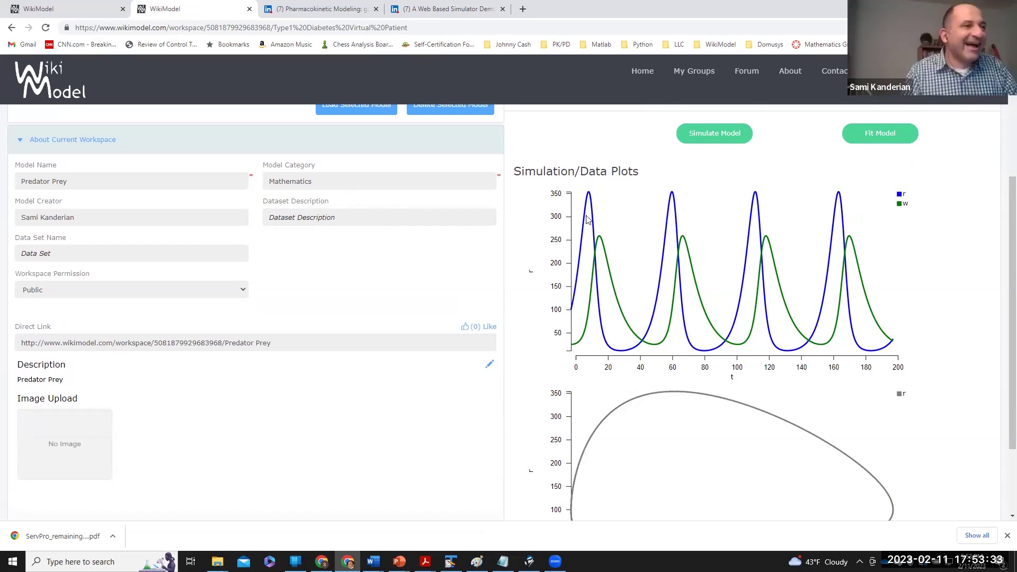
scroll(481, 274, down, 1)
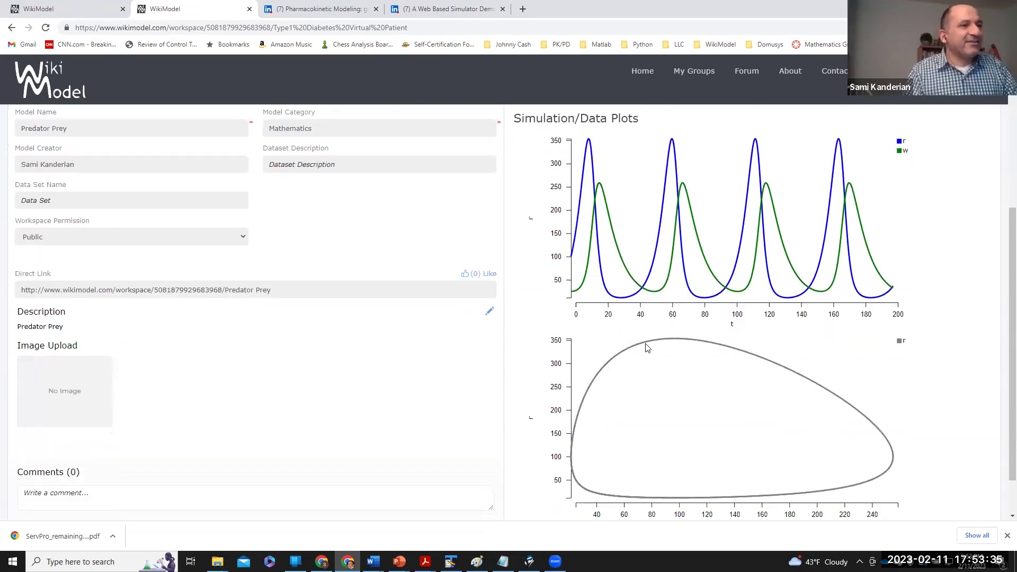
scroll(554, 316, up, 1)
scroll(457, 255, up, 1)
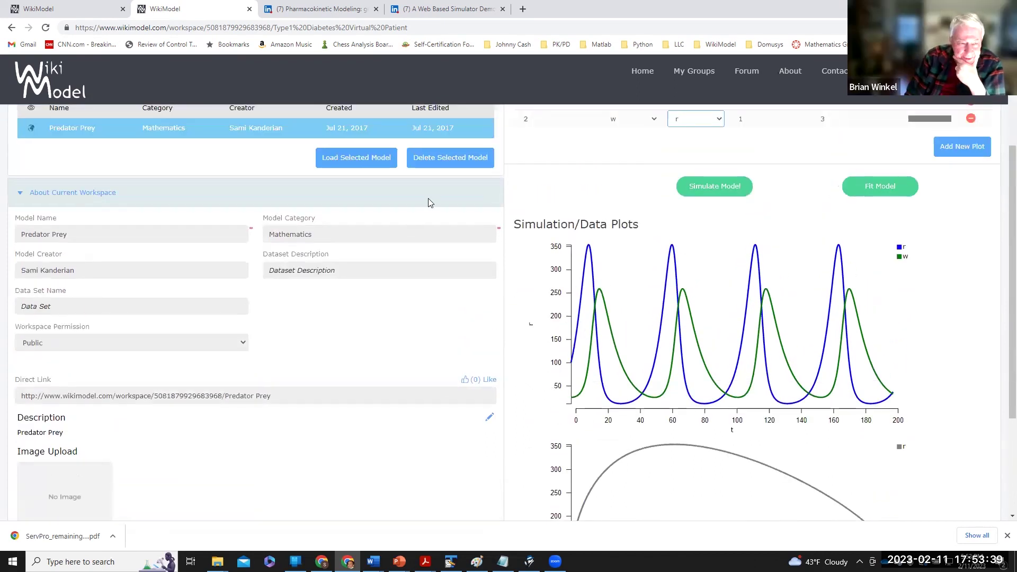
scroll(441, 173, up, 3)
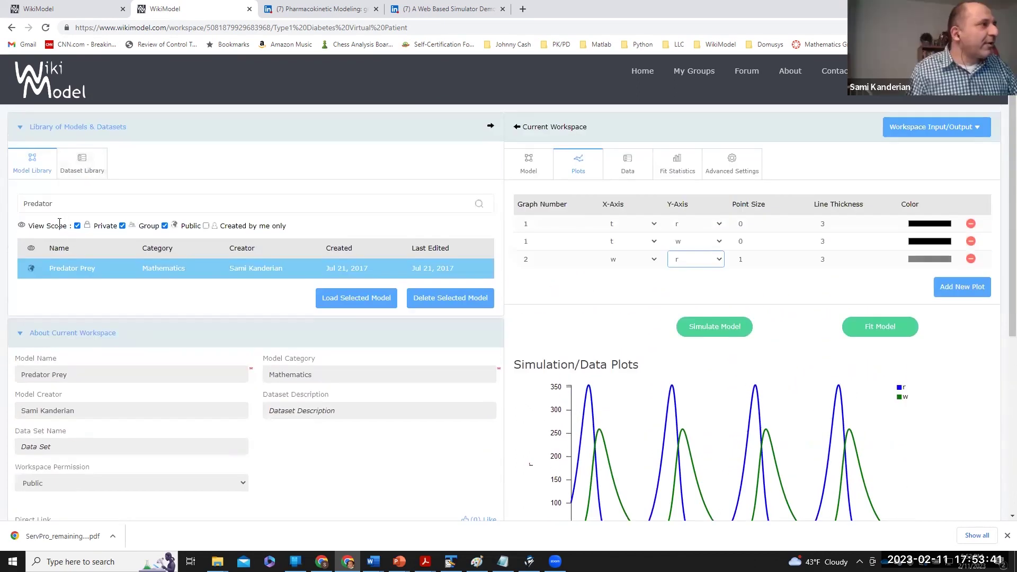
Clear the 'Predator' search, load more models, and select Discrete Data Inputs
double_click(60, 205)
key(BackSpace)
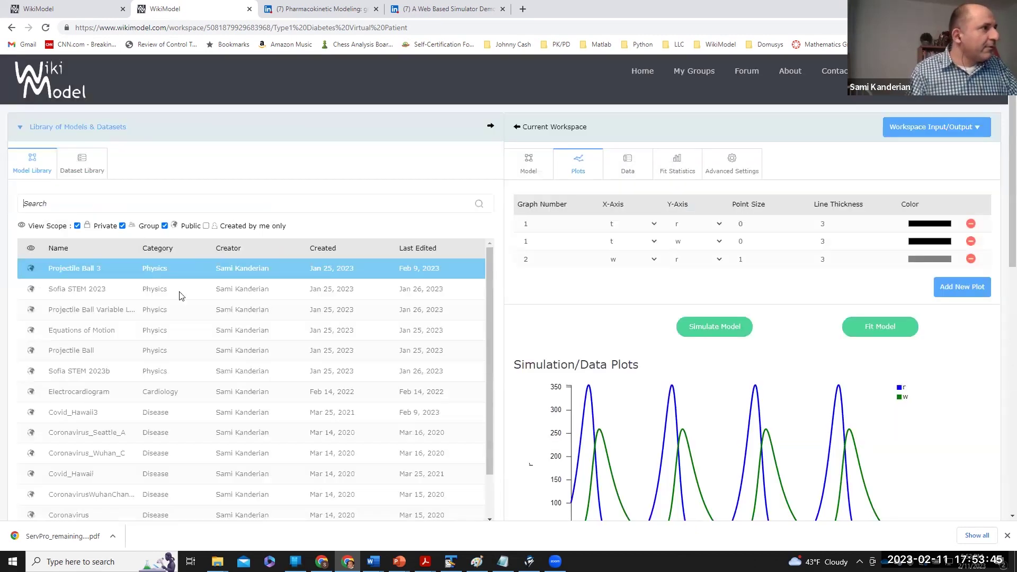
scroll(177, 294, down, 2)
scroll(204, 363, down, 1)
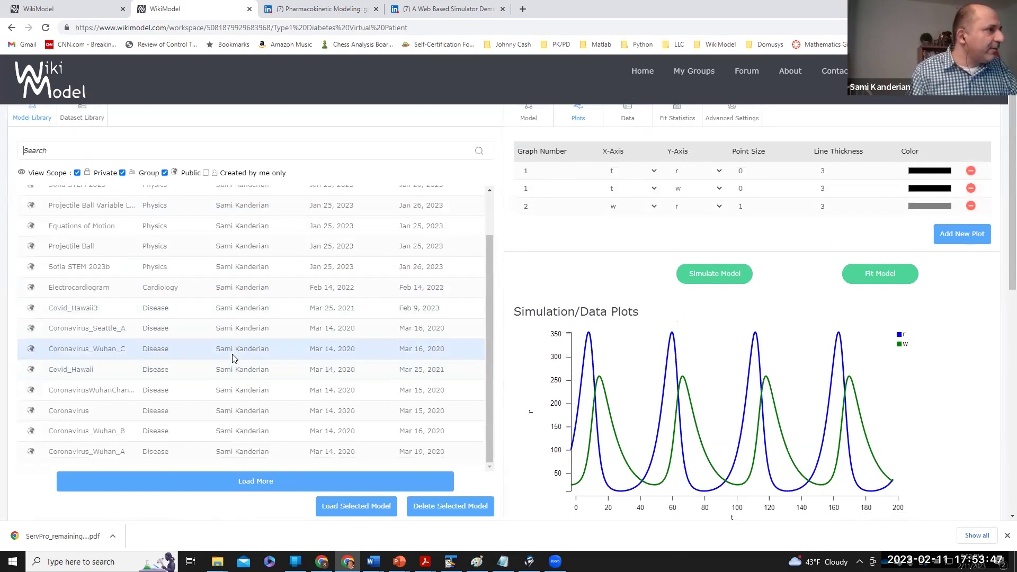
scroll(231, 357, down, 1)
click(284, 430)
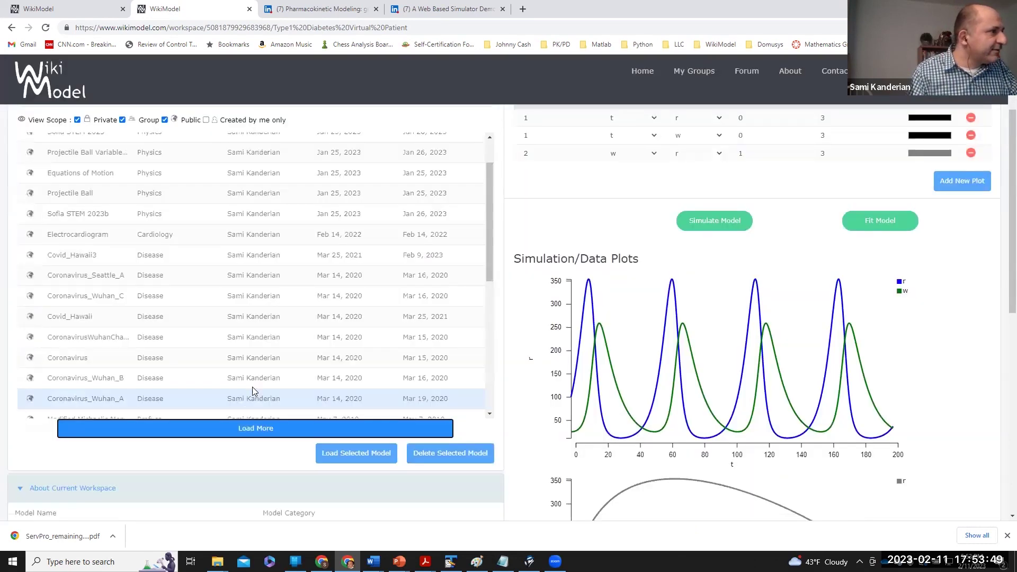
scroll(250, 386, down, 3)
scroll(247, 369, down, 1)
scroll(242, 366, down, 1)
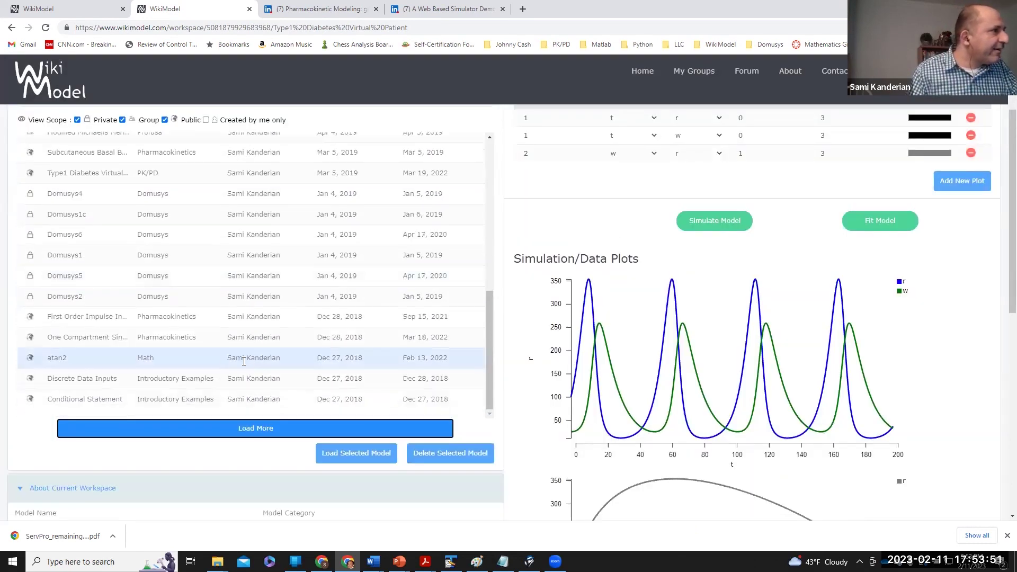
scroll(230, 363, up, 2)
scroll(225, 362, down, 2)
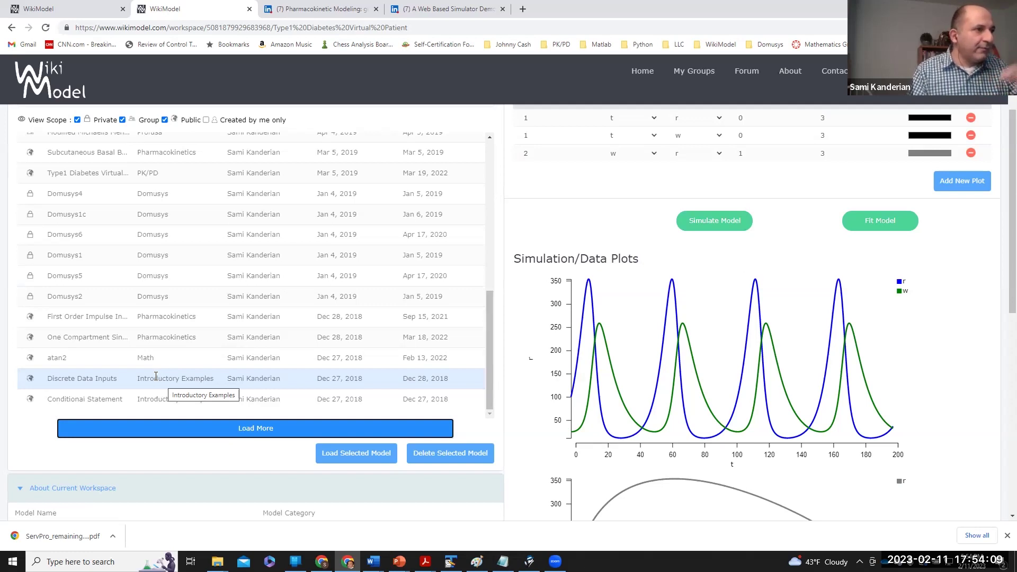
click(155, 377)
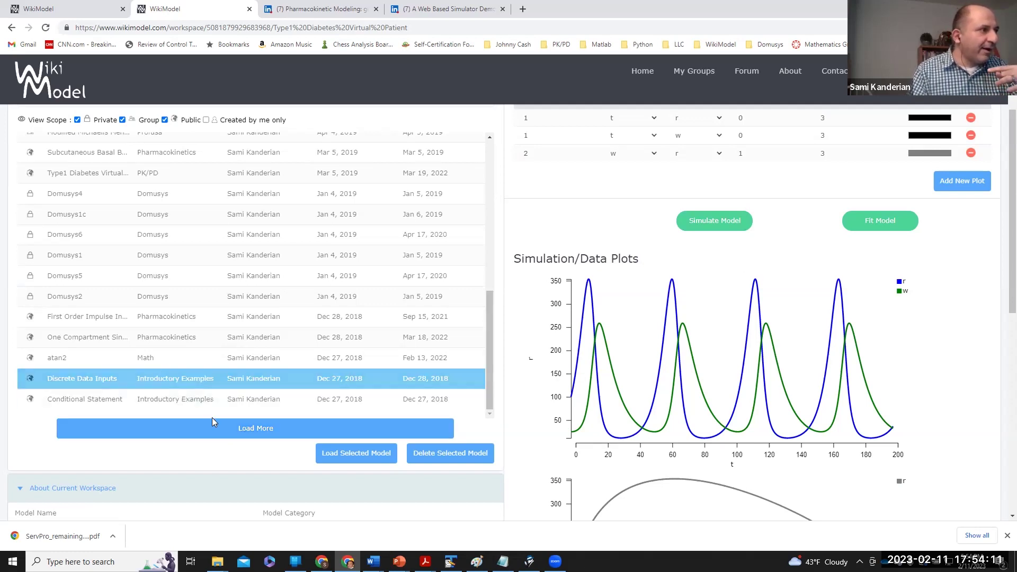
Load Discrete Data Inputs and review its interp, impulse and step equations and input data
click(340, 455)
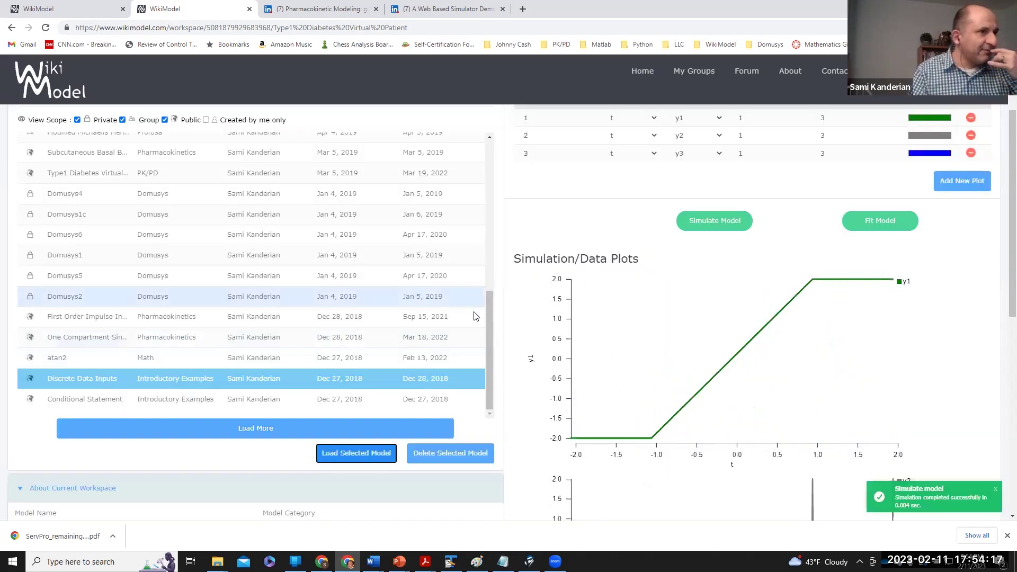
scroll(612, 316, down, 3)
scroll(613, 316, down, 3)
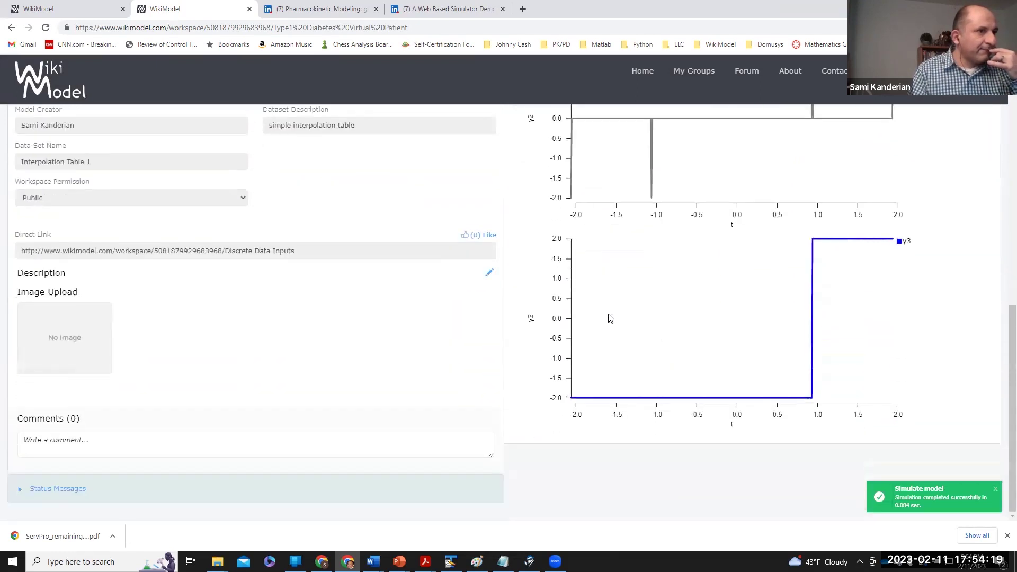
scroll(377, 316, up, 4)
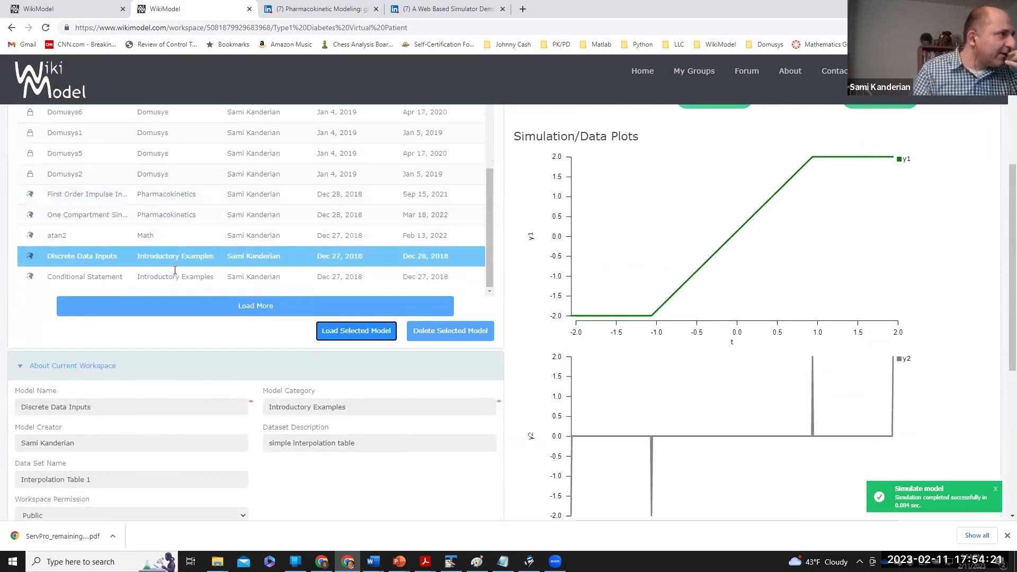
scroll(411, 257, down, 2)
scroll(193, 204, up, 2)
scroll(188, 207, up, 1)
scroll(189, 206, up, 2)
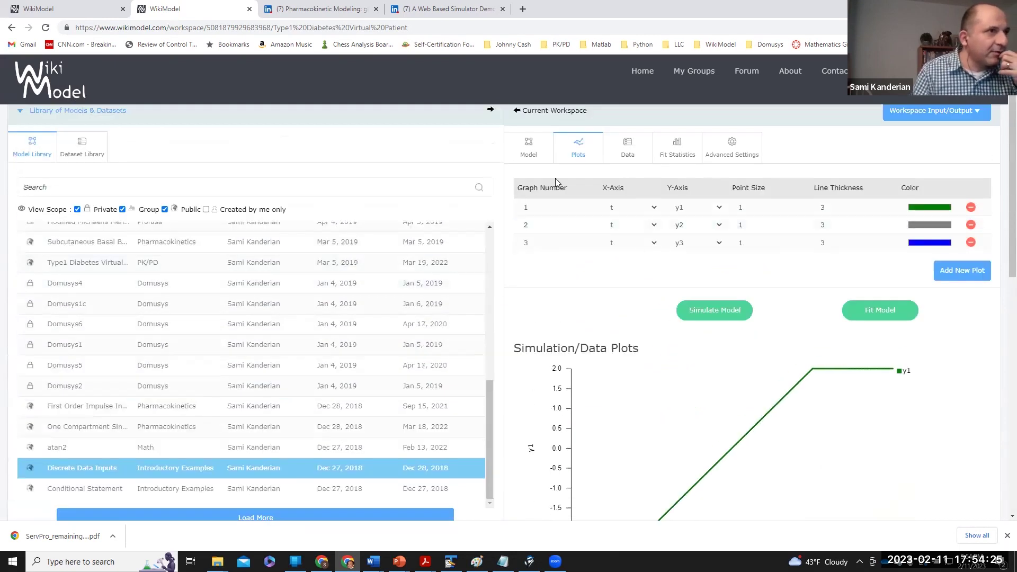
click(530, 146)
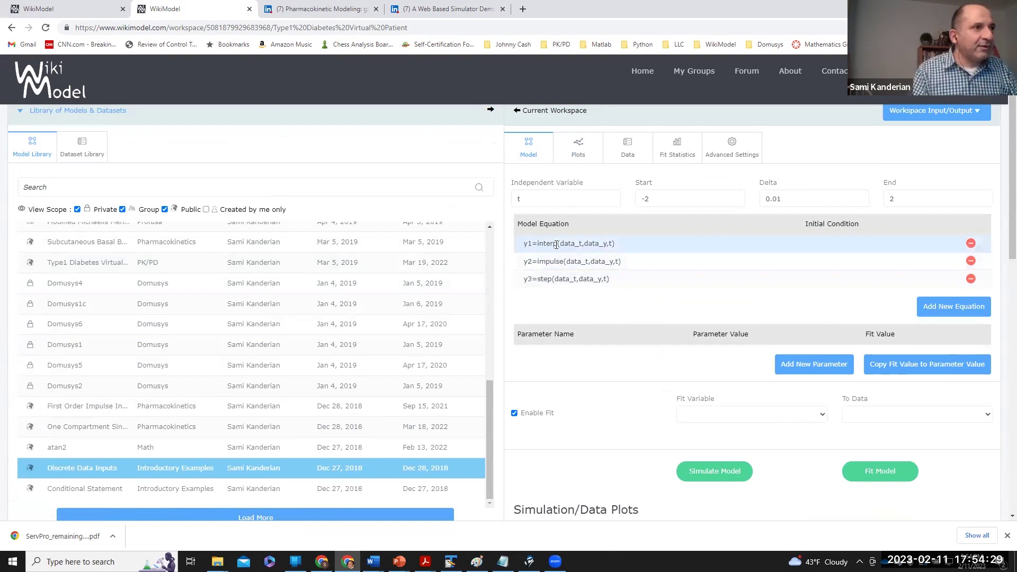
click(632, 152)
click(528, 147)
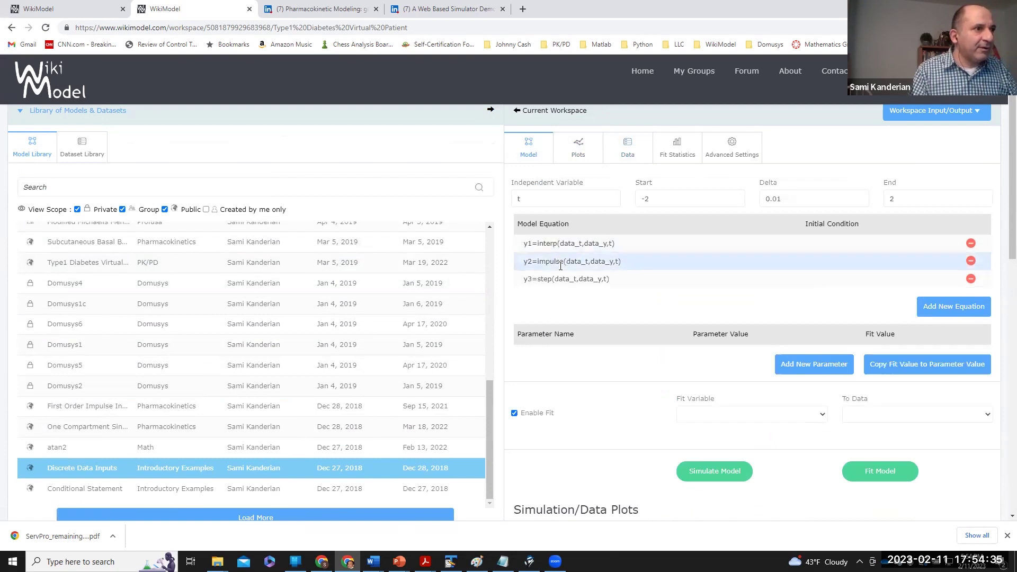
scroll(560, 266, down, 4)
scroll(478, 239, down, 3)
scroll(393, 212, down, 1)
scroll(156, 163, up, 3)
scroll(156, 163, up, 3)
scroll(120, 179, up, 1)
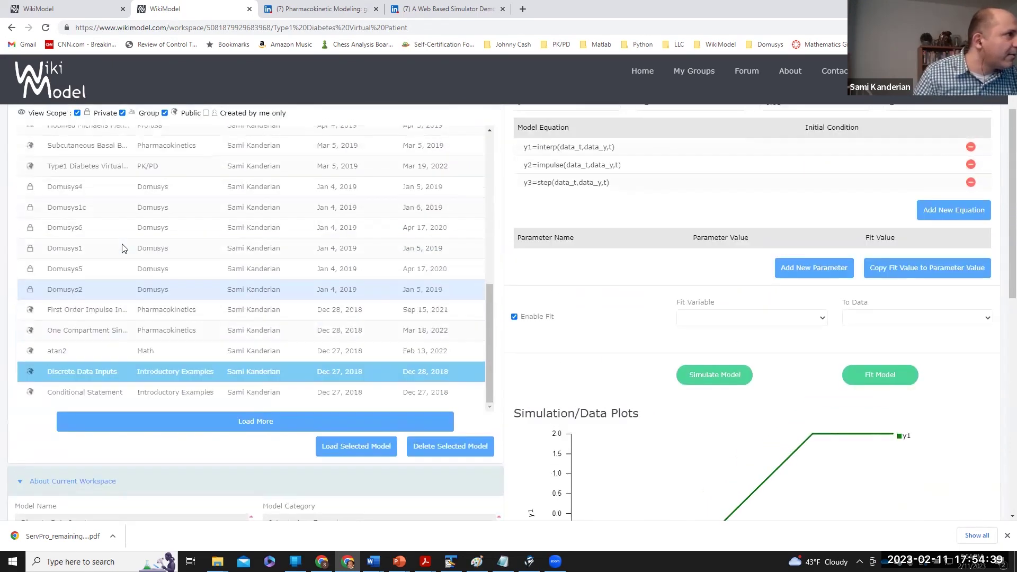
scroll(99, 191, up, 1)
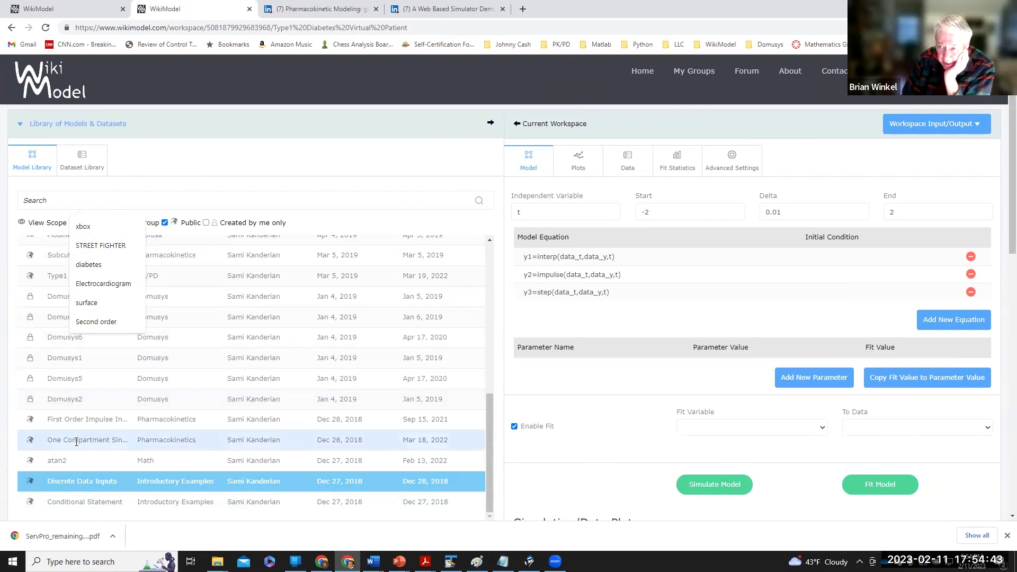
Select the One Compartment model and load it into the workspace
click(96, 439)
scroll(100, 425, down, 2)
click(338, 396)
scroll(239, 384, down, 3)
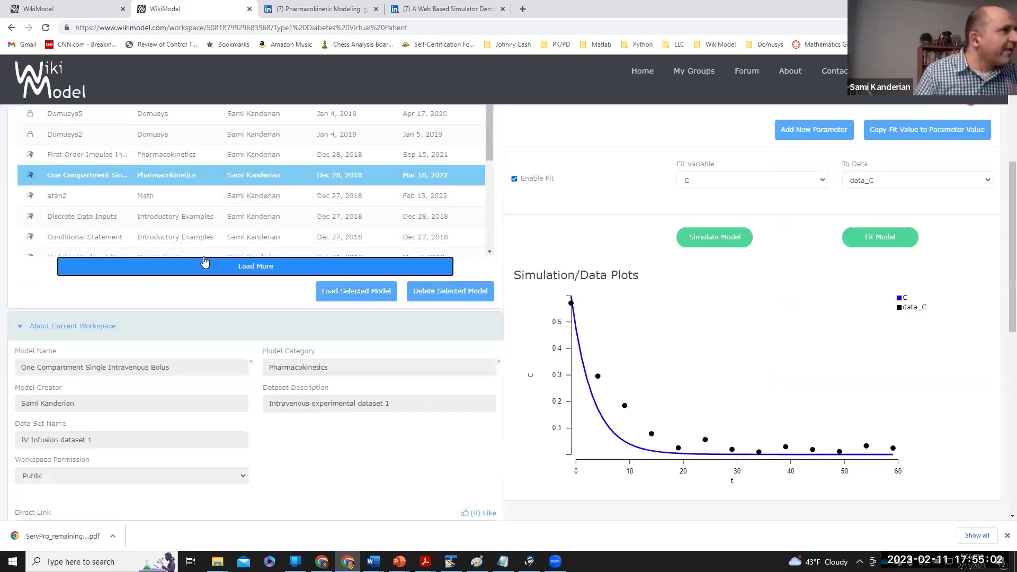
scroll(159, 223, down, 2)
scroll(155, 214, down, 2)
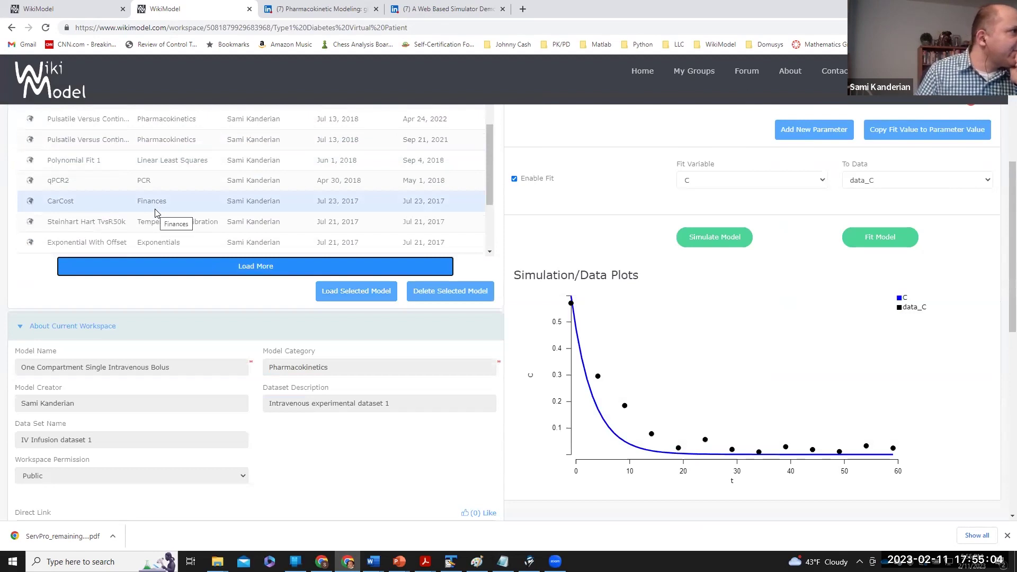
scroll(155, 211, down, 1)
scroll(156, 210, down, 1)
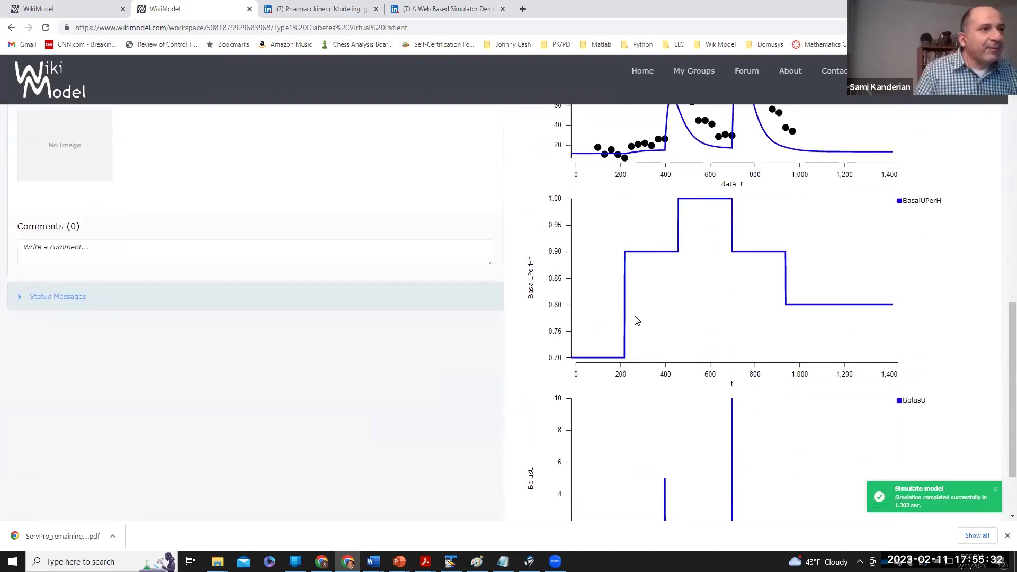
scroll(636, 320, up, 2)
scroll(622, 330, down, 3)
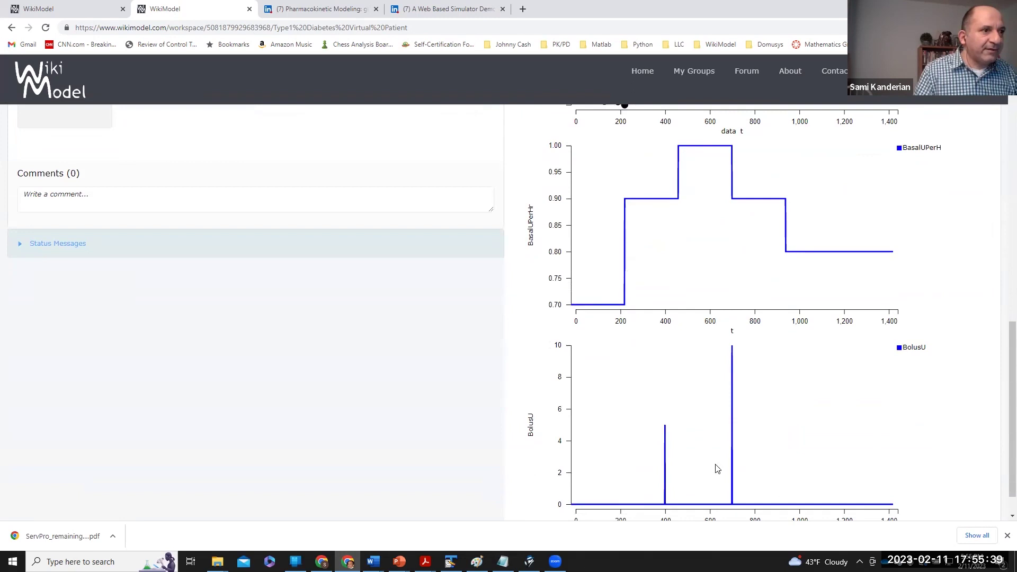
scroll(697, 311, up, 3)
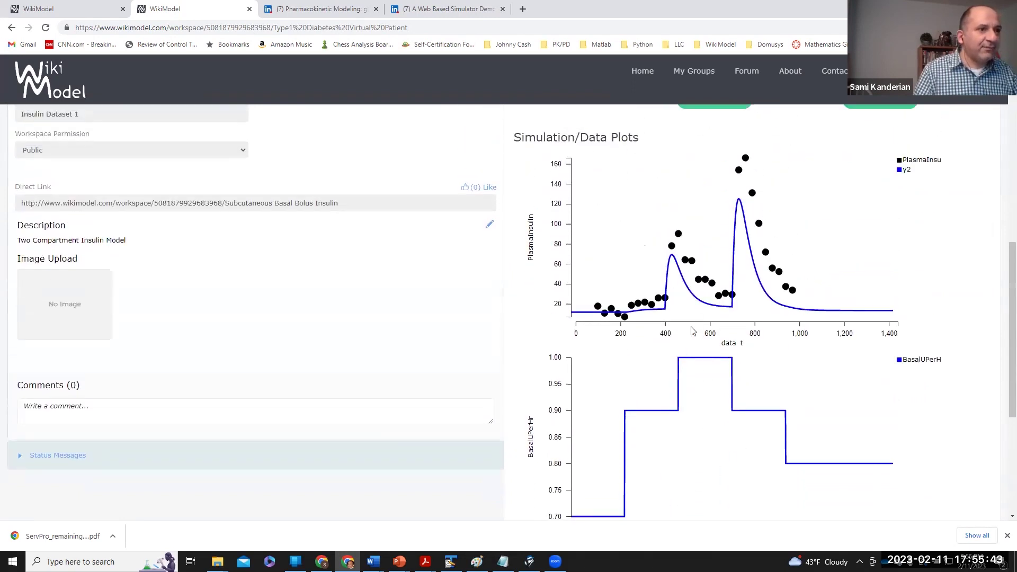
scroll(681, 342, down, 1)
scroll(677, 330, up, 3)
scroll(672, 319, up, 3)
scroll(672, 319, up, 2)
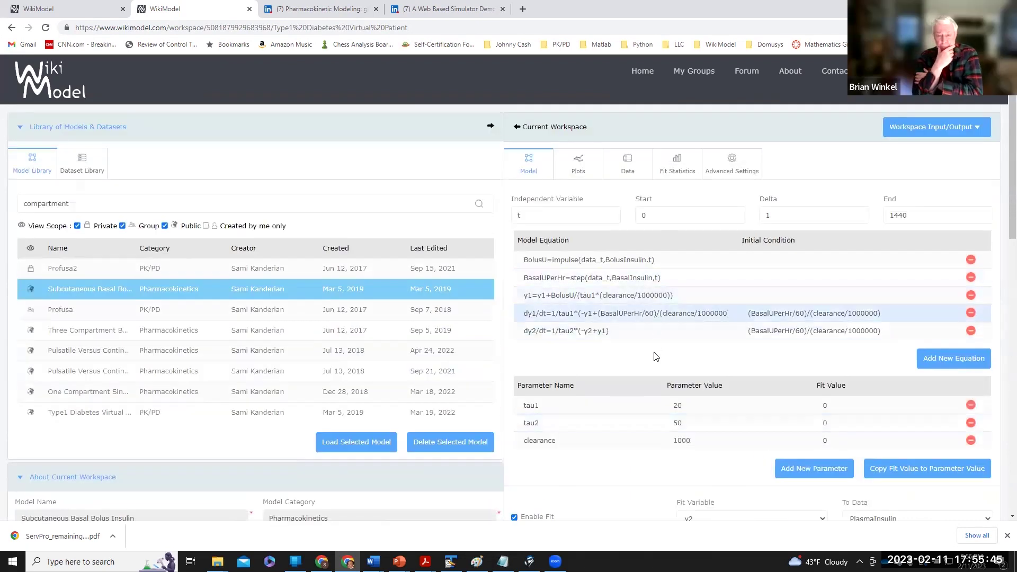
click(638, 173)
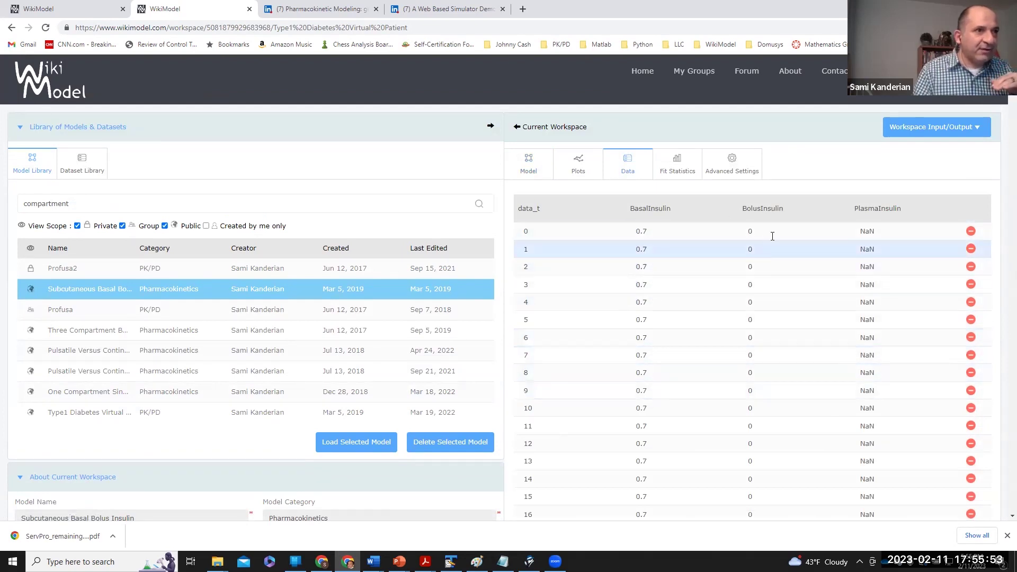
scroll(772, 236, down, 4)
scroll(763, 243, down, 2)
scroll(758, 248, up, 2)
scroll(758, 248, up, 4)
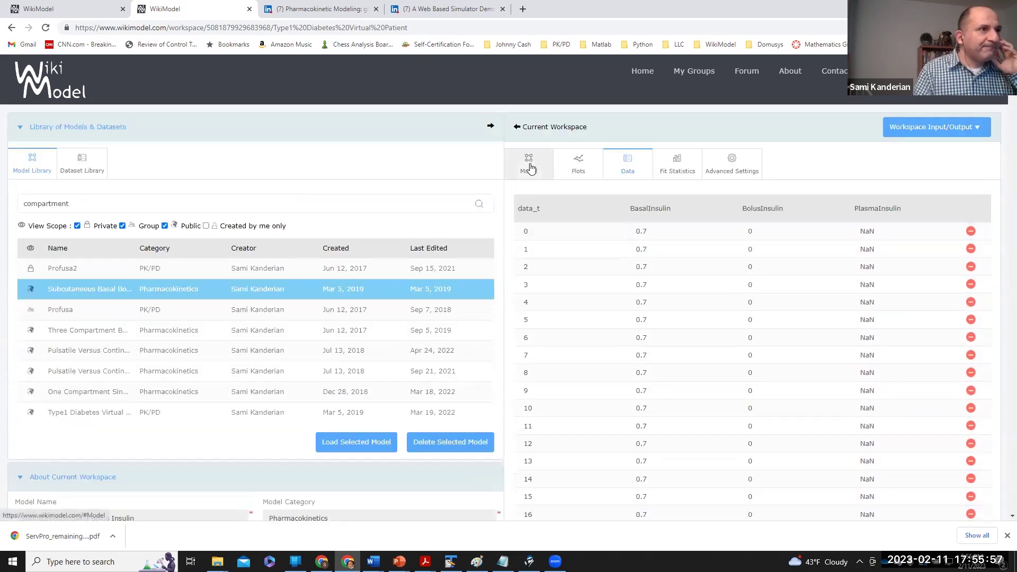
click(530, 163)
scroll(825, 387, down, 3)
scroll(805, 393, down, 3)
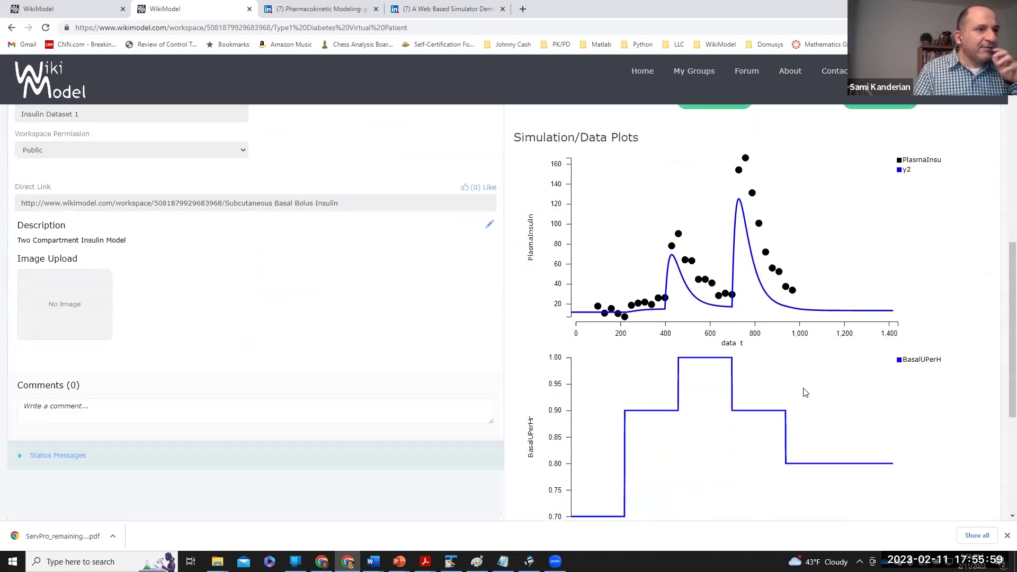
scroll(723, 340, up, 3)
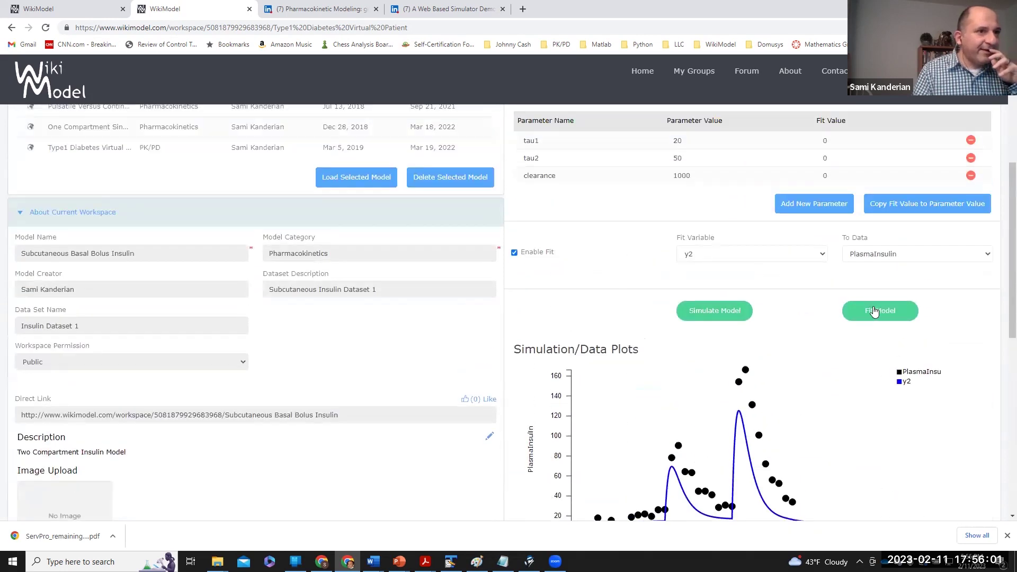
Fit the insulin model, proceeding past the row-limit warning
click(853, 315)
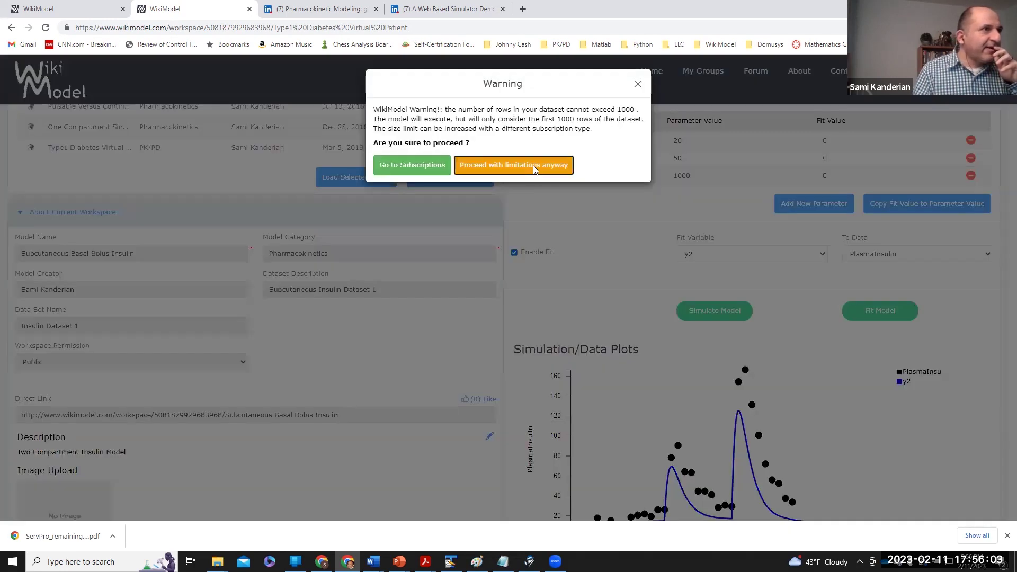
click(535, 167)
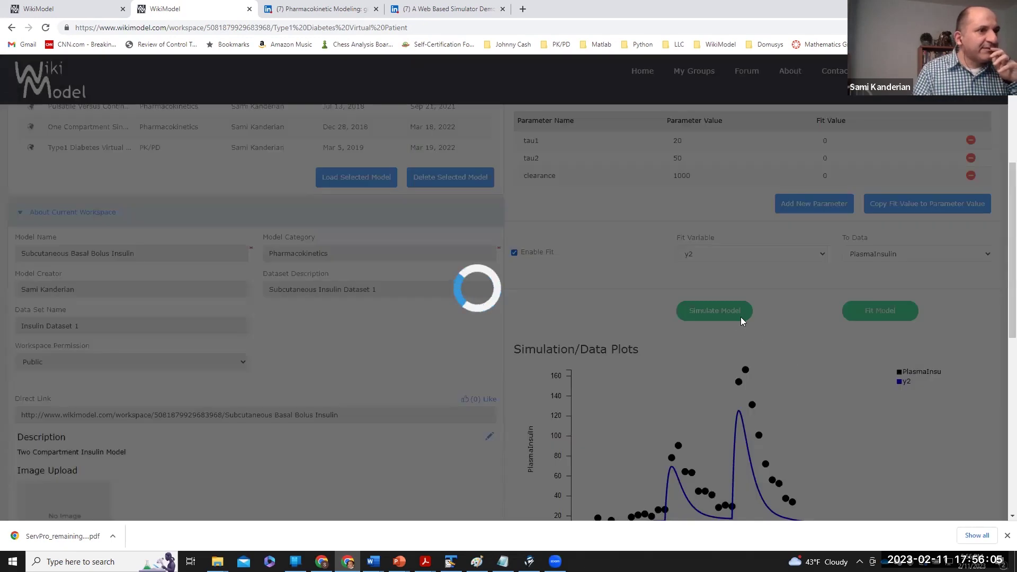
scroll(785, 354, down, 3)
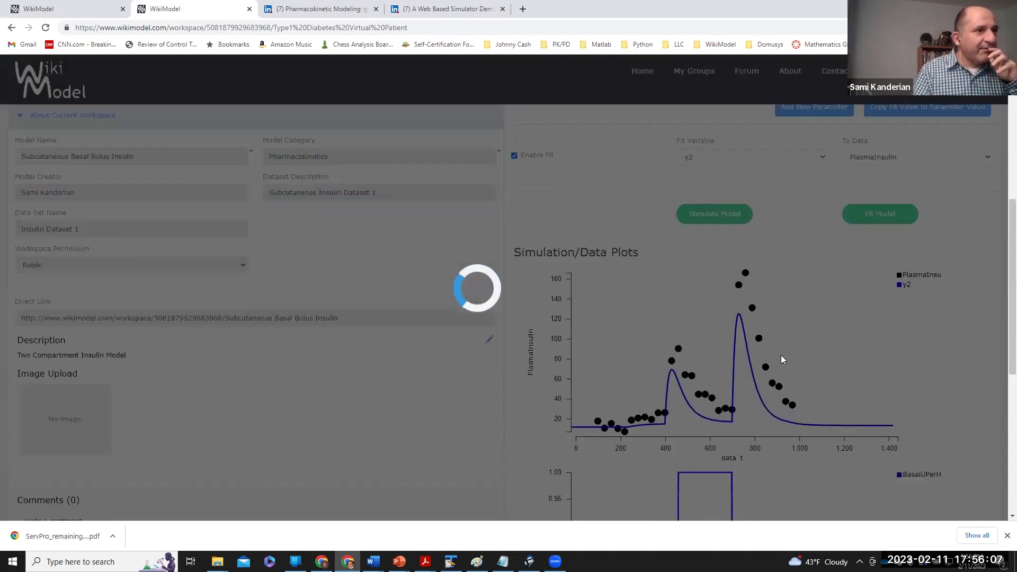
scroll(782, 359, down, 3)
scroll(699, 319, up, 4)
scroll(698, 319, up, 4)
scroll(698, 319, down, 3)
scroll(819, 359, down, 1)
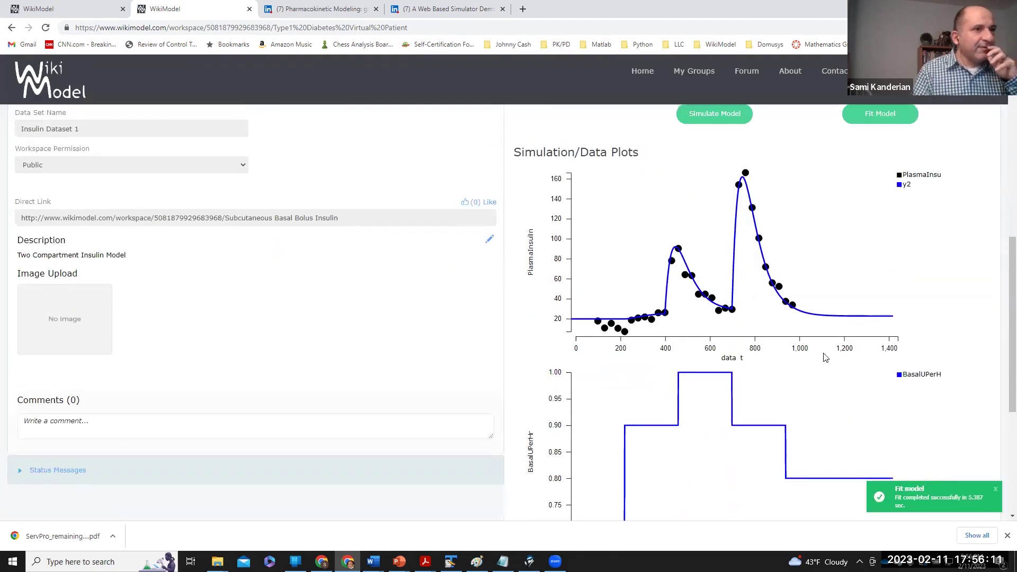
scroll(825, 358, down, 2)
scroll(824, 358, up, 1)
scroll(825, 358, down, 2)
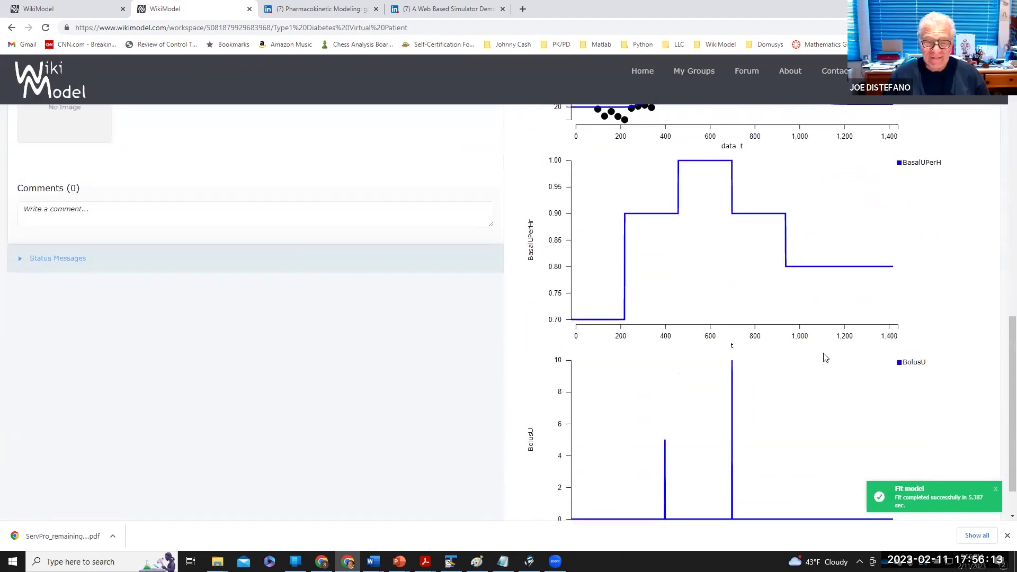
scroll(824, 358, up, 2)
scroll(825, 357, up, 3)
scroll(795, 352, up, 3)
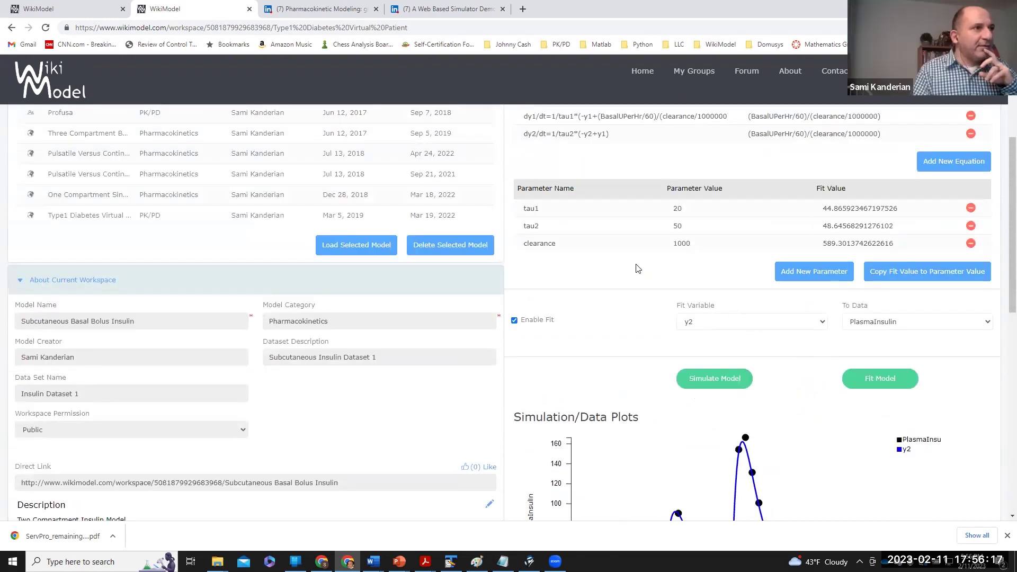
scroll(633, 269, up, 1)
scroll(635, 269, up, 1)
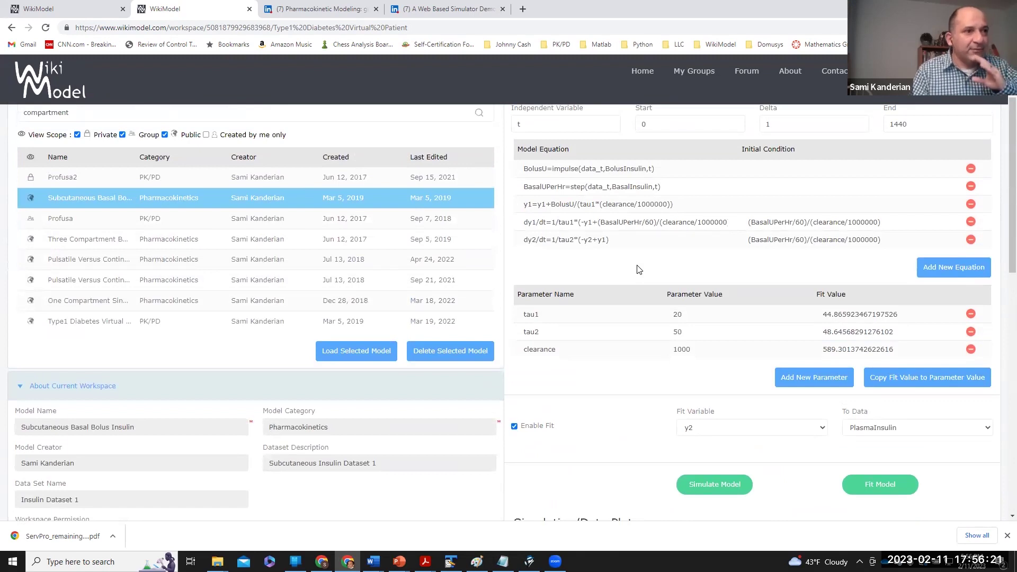
scroll(636, 269, down, 3)
scroll(638, 269, down, 1)
scroll(637, 270, down, 3)
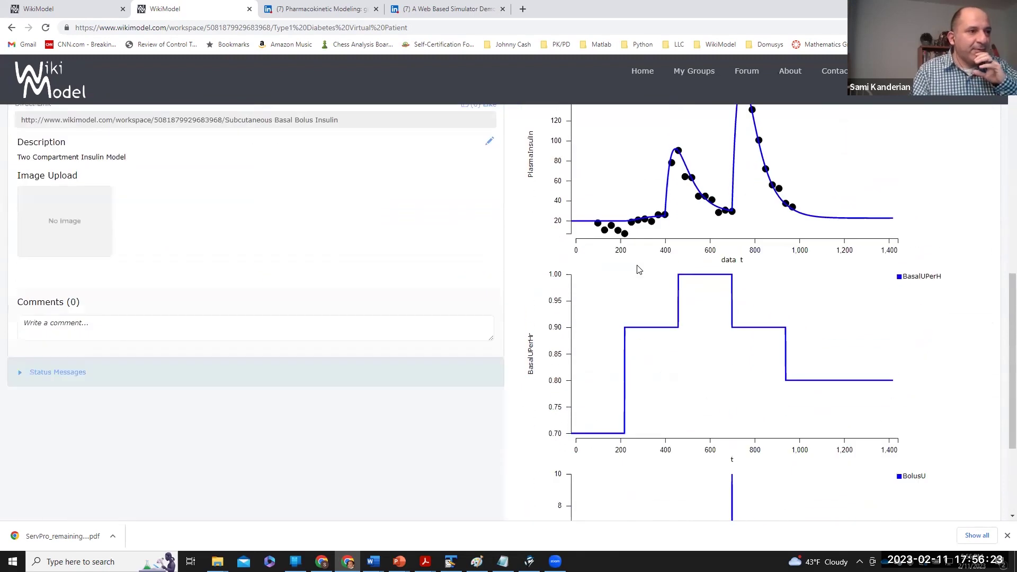
scroll(636, 270, down, 2)
scroll(637, 270, up, 3)
scroll(636, 270, up, 2)
scroll(636, 270, up, 1)
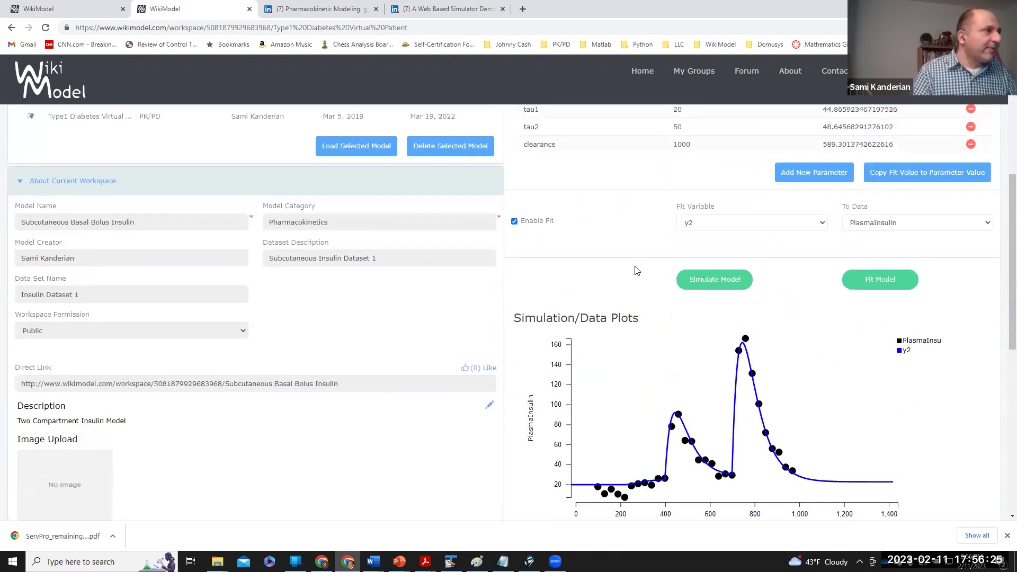
scroll(637, 269, up, 3)
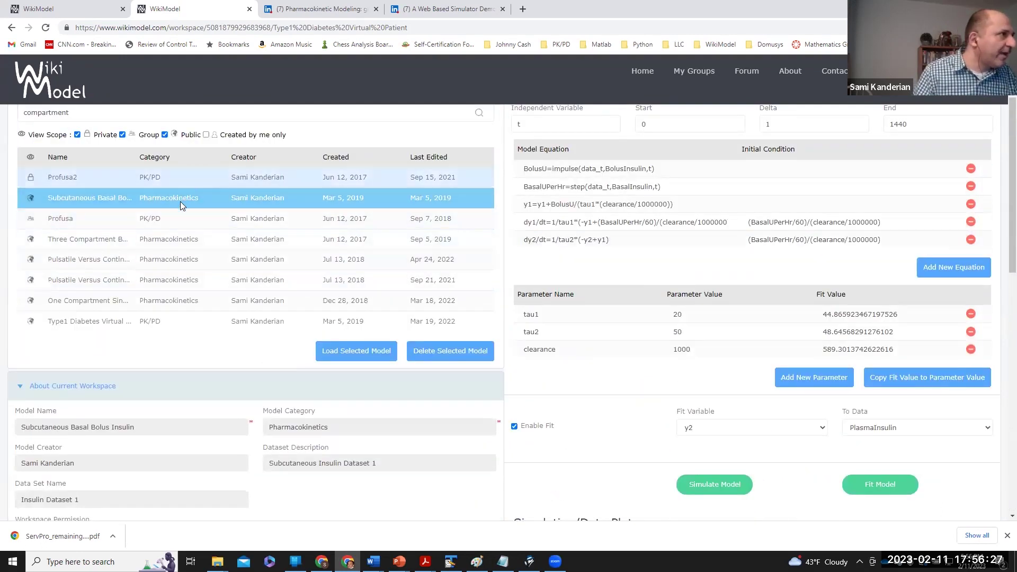
scroll(148, 207, up, 2)
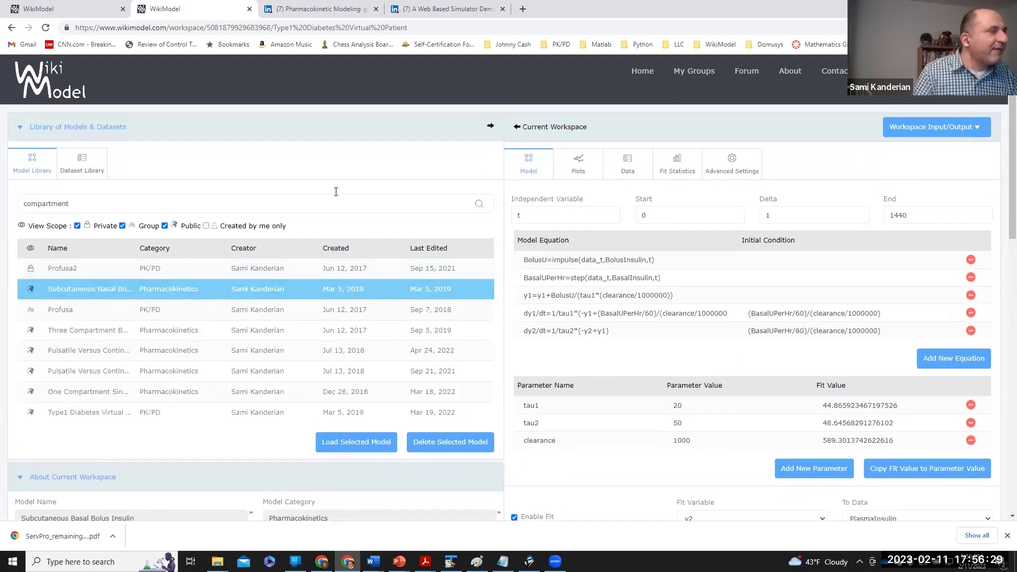
click(491, 128)
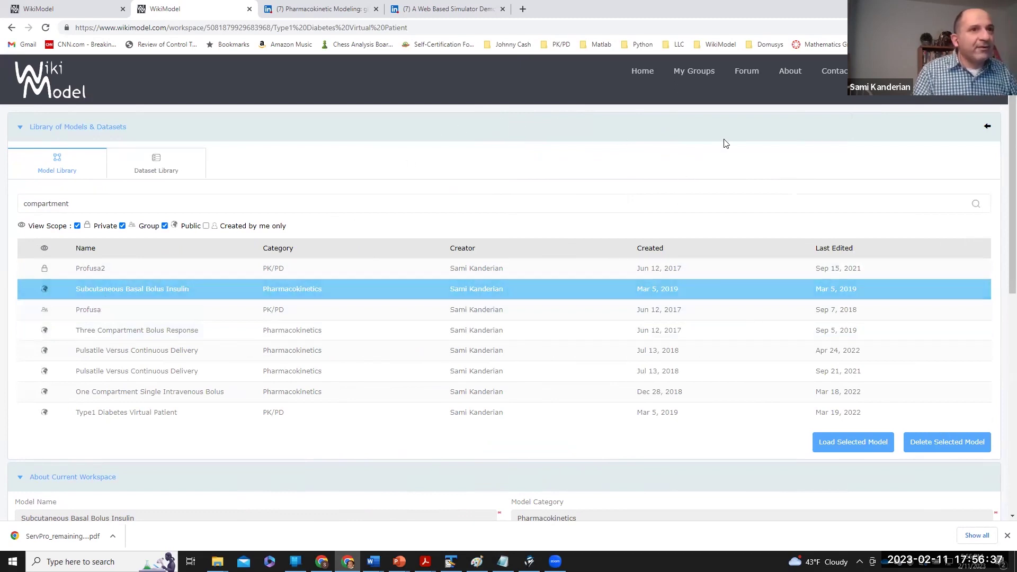
Collapse the library to widen the workspace and inspect the dy1/dt initial condition unchanged
click(988, 129)
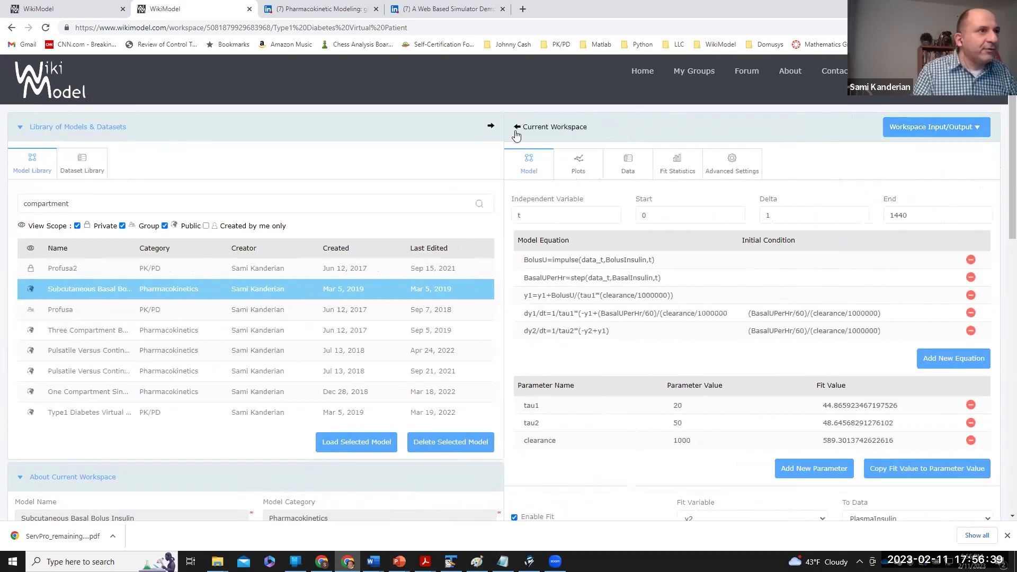
click(517, 129)
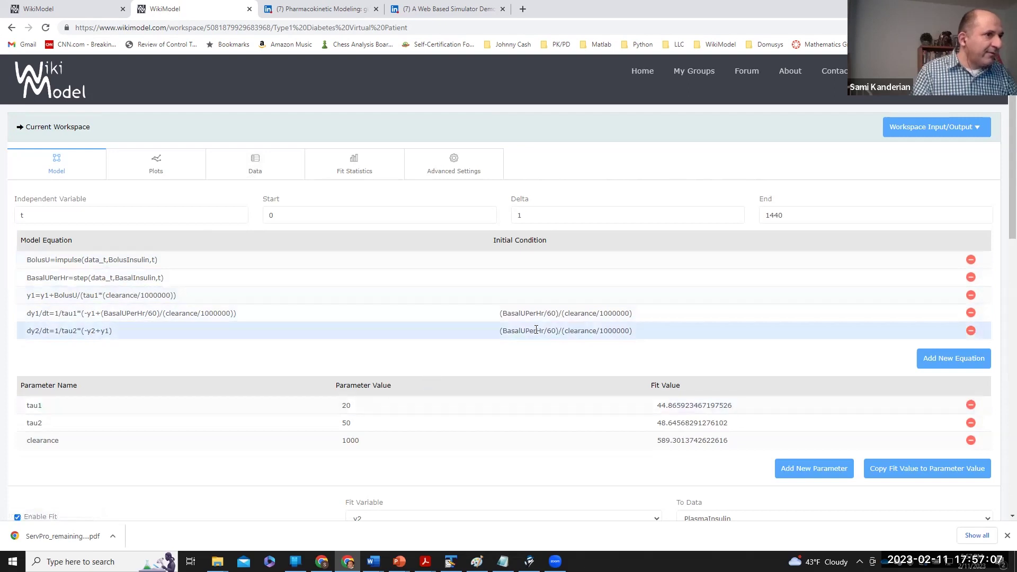
double_click(514, 316)
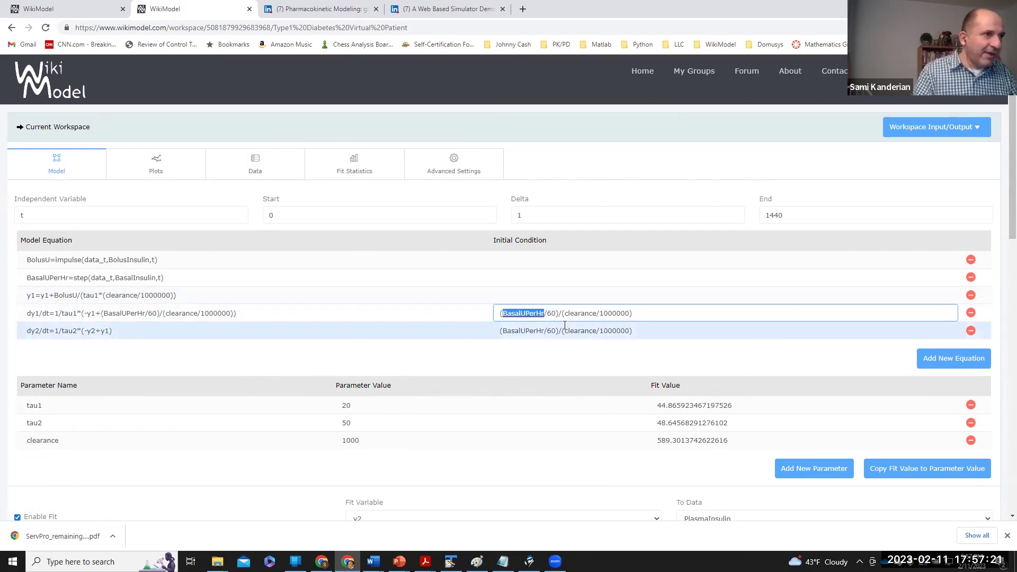
click(325, 355)
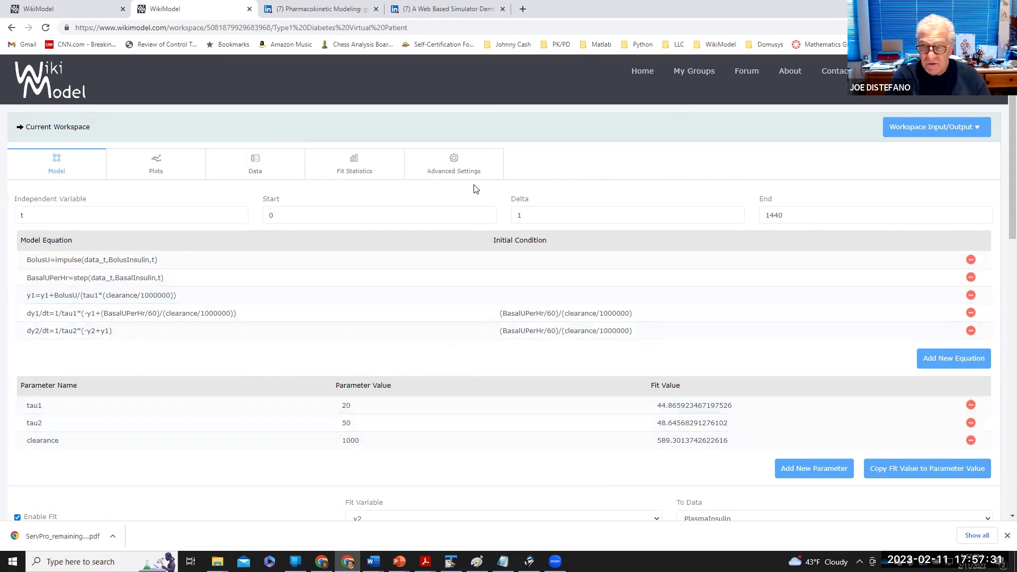
Show the Fit Statistics (R squared 0.9826) with the model library reopened alongside
click(326, 183)
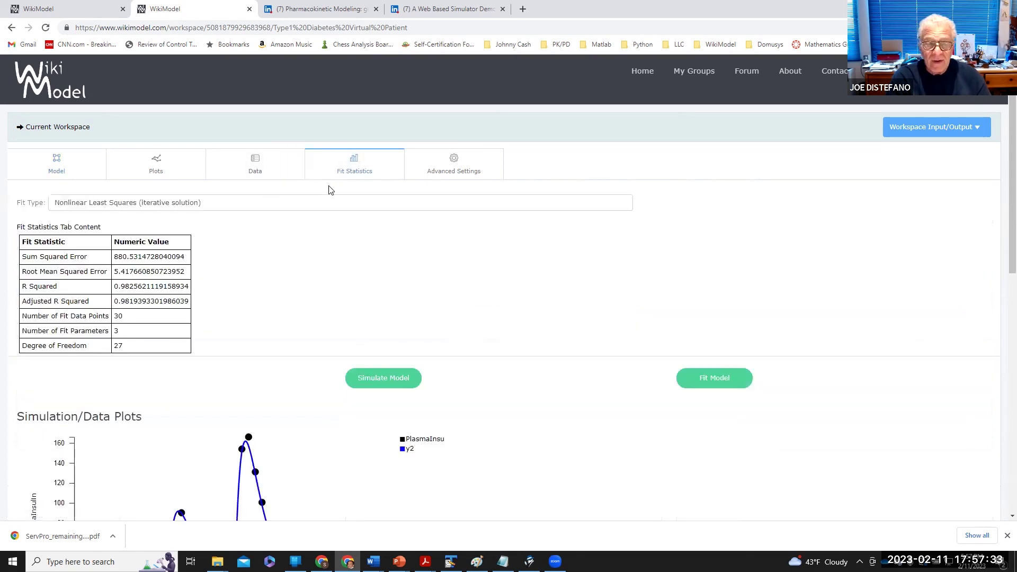
click(20, 128)
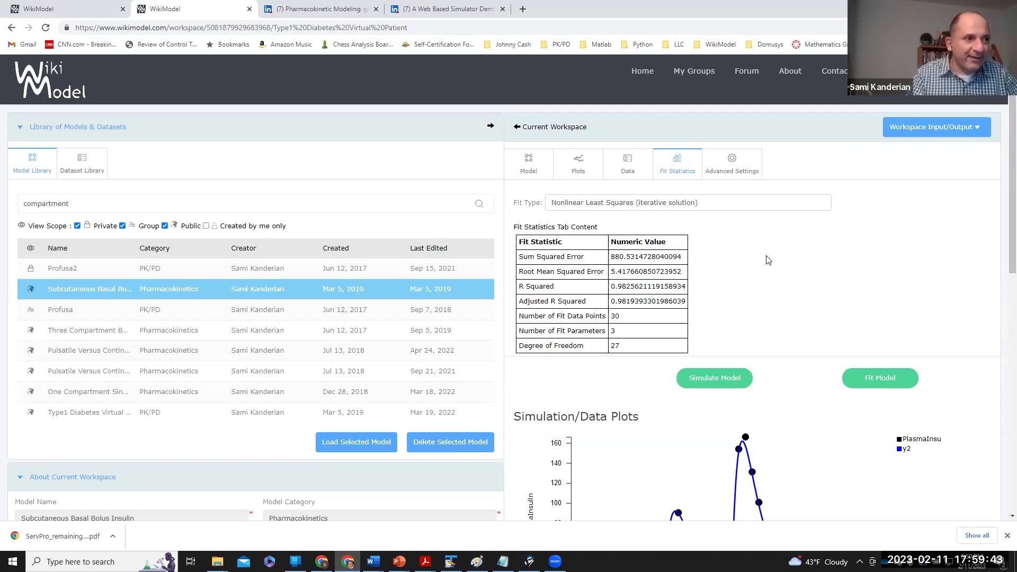
scroll(767, 260, down, 2)
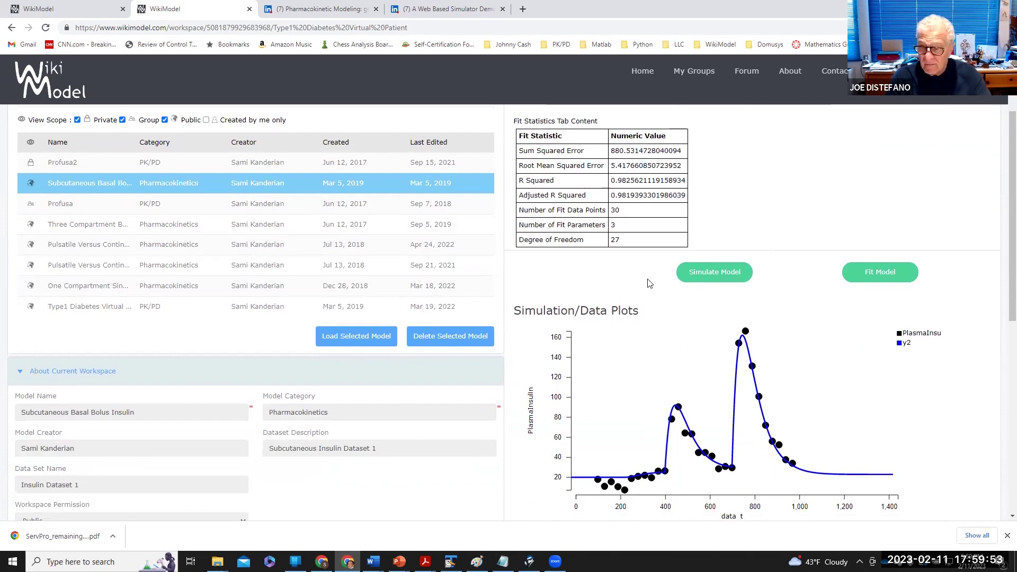
scroll(813, 182, up, 1)
scroll(813, 181, up, 2)
Reload the WikiModel page with F5
key(F5)
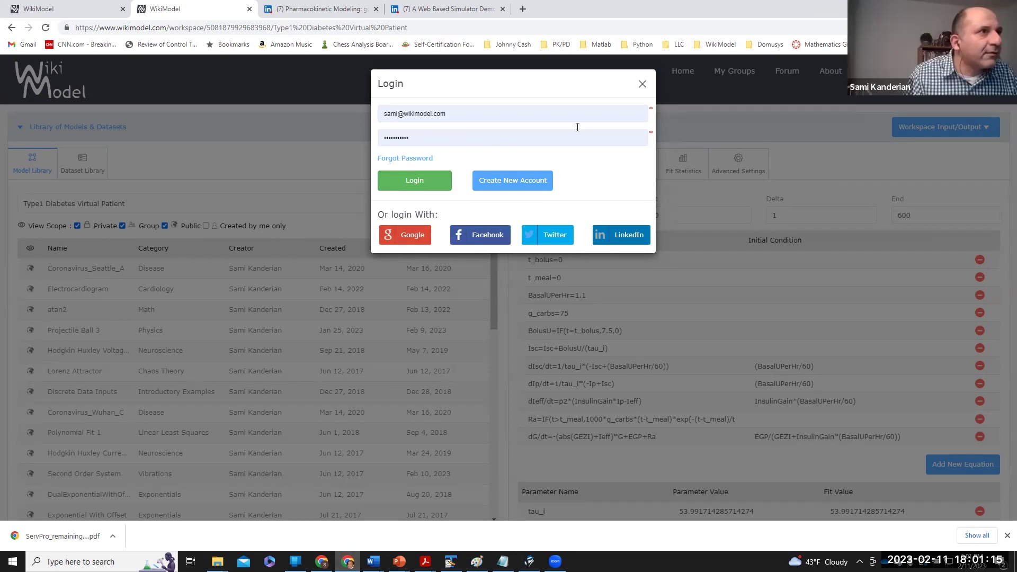
Start Google sign-in from the login dialog and pick the Google account
click(405, 235)
click(417, 269)
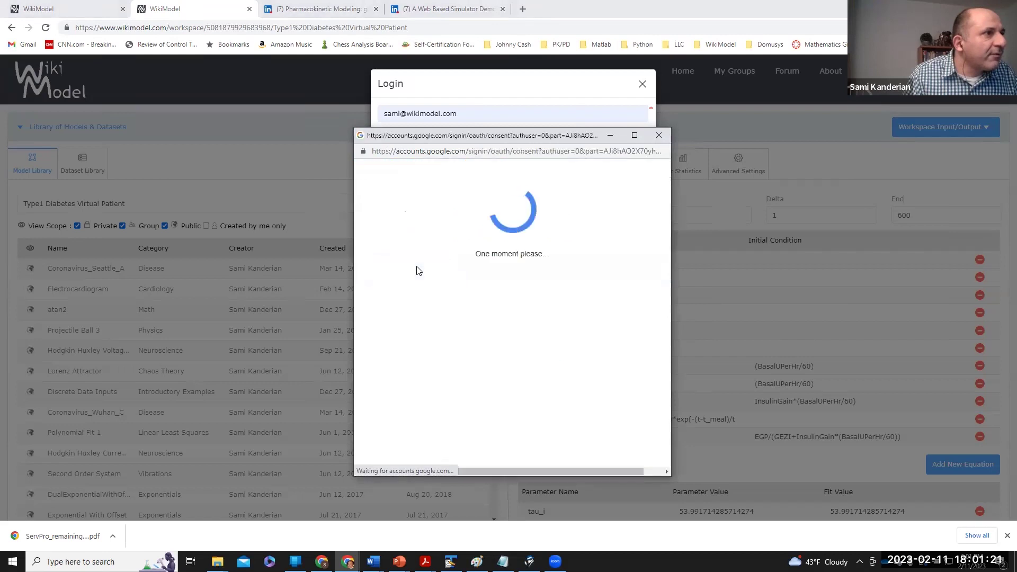